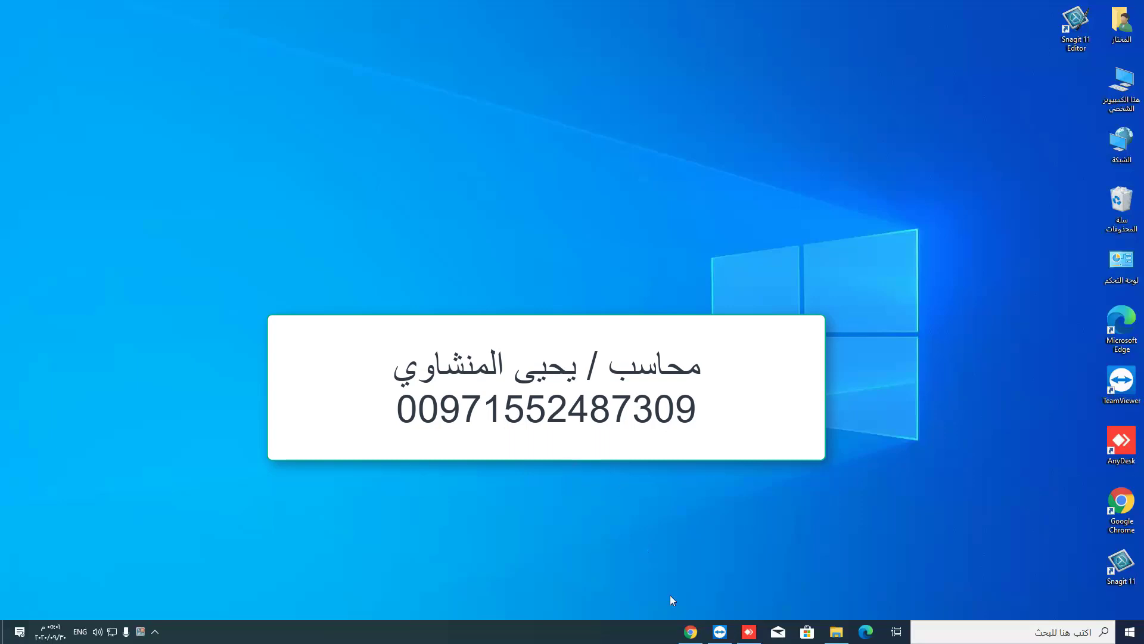
- Bring up Google Chrome showing the almukhtarsoft.com homepage
click(690, 631)
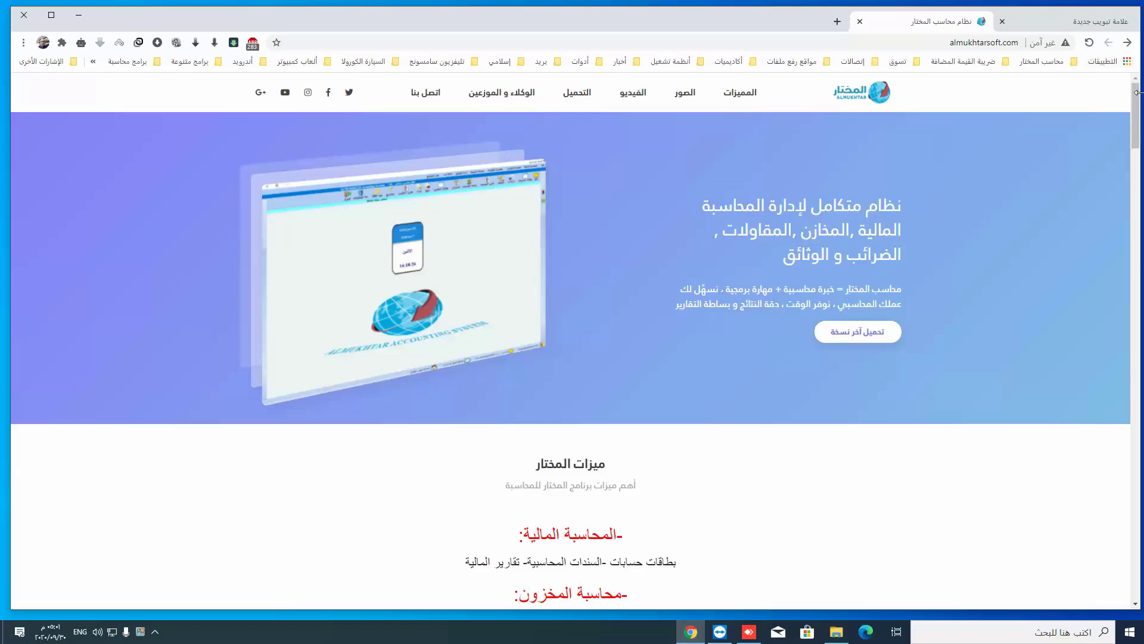
- Scroll the almukhtarsoft.com page down to the قسم التحميلات section with the setup cards
drag(1136, 108, 1100, 397)
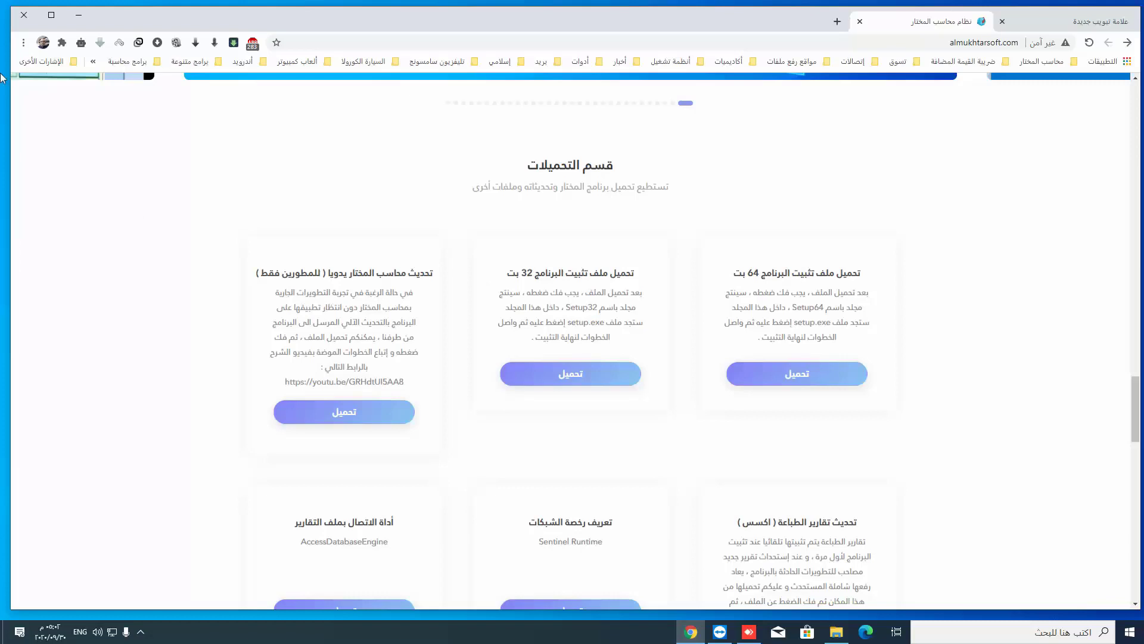
- View This PC's properties (Windows 10 Pro, x64, 8 GB RAM), then return to the desktop
click(79, 15)
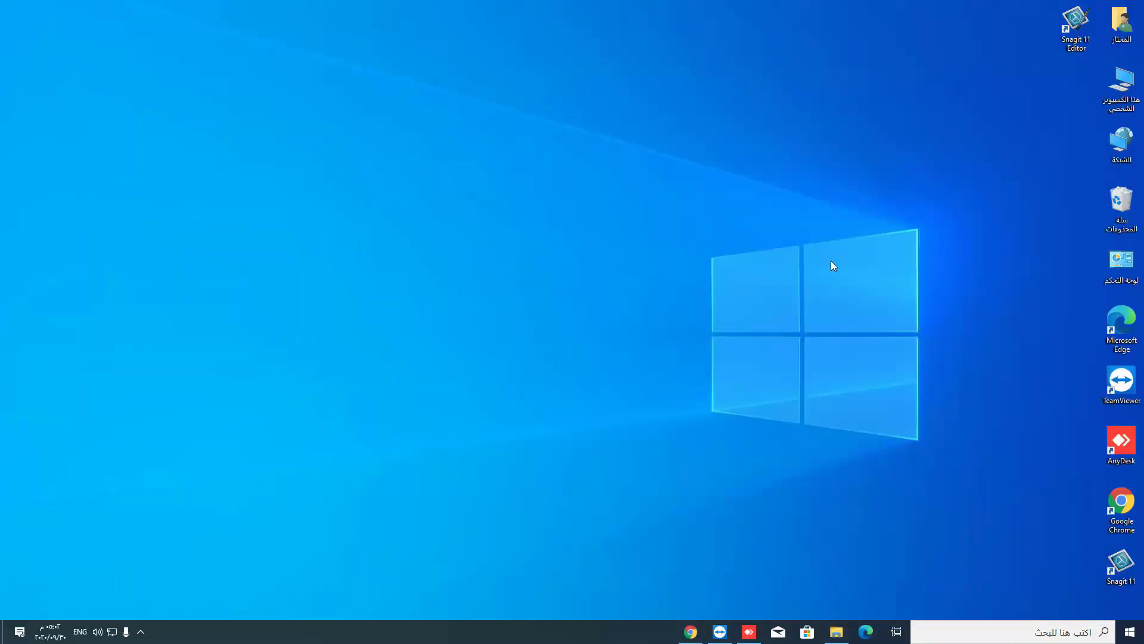
right_click(1114, 92)
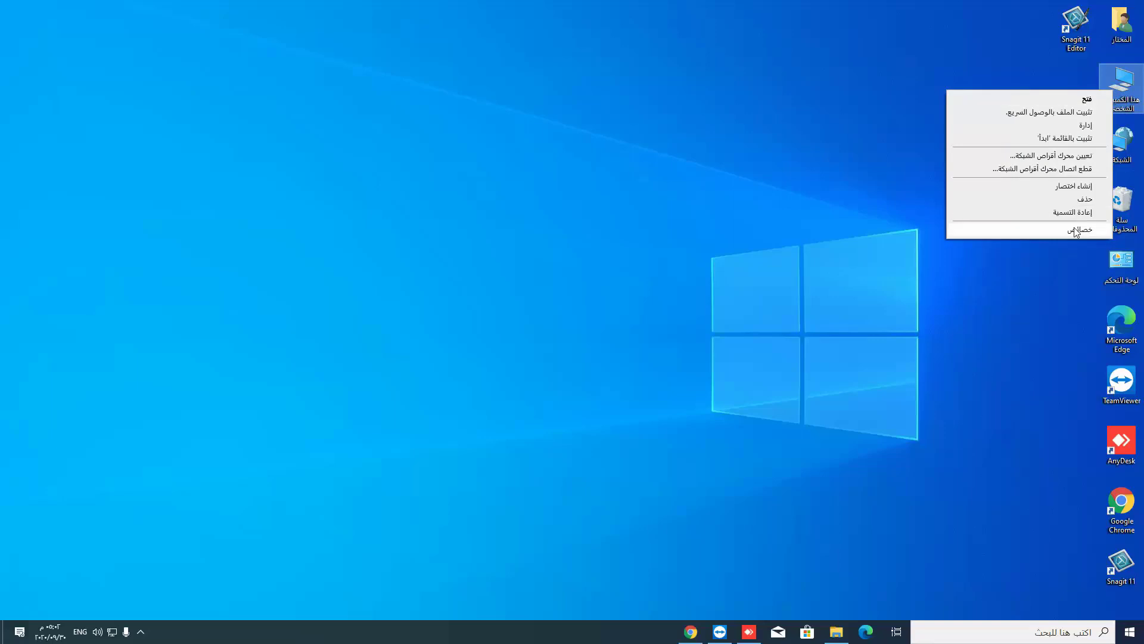
click(1076, 230)
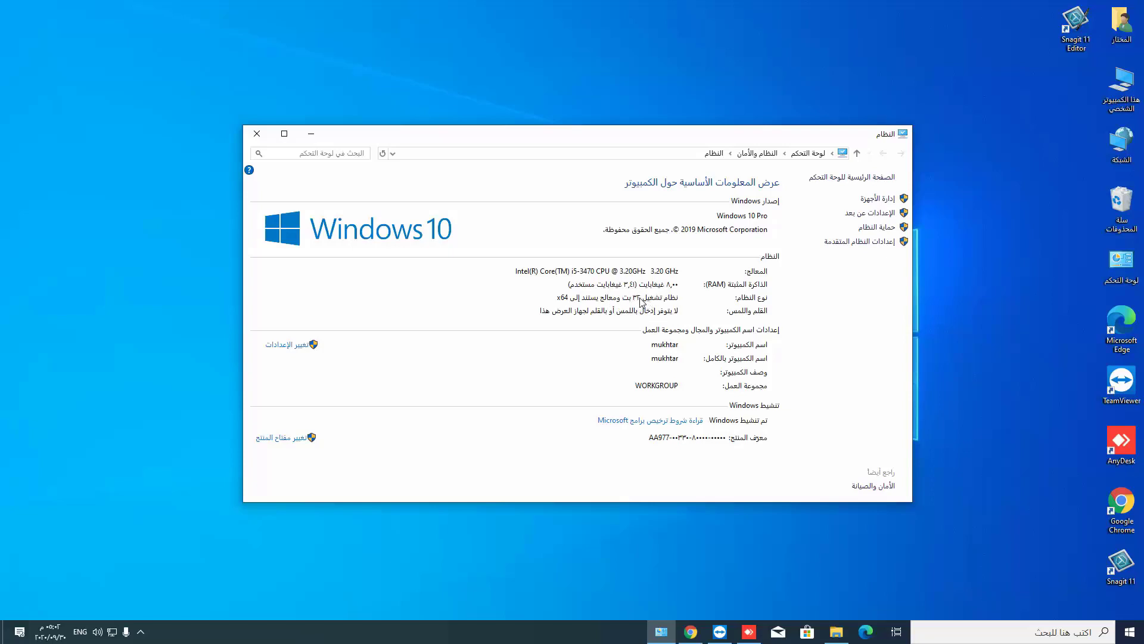
click(311, 134)
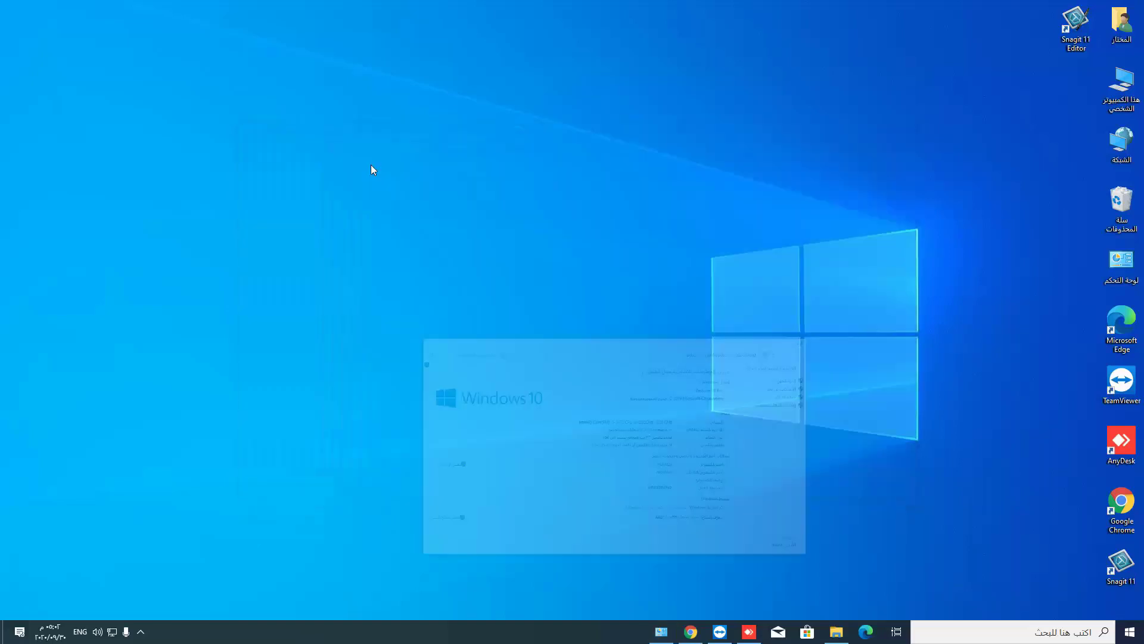
- Save the 32-bit installer 71340e40.rar from the Almukhtar downloads page to the Desktop
click(689, 633)
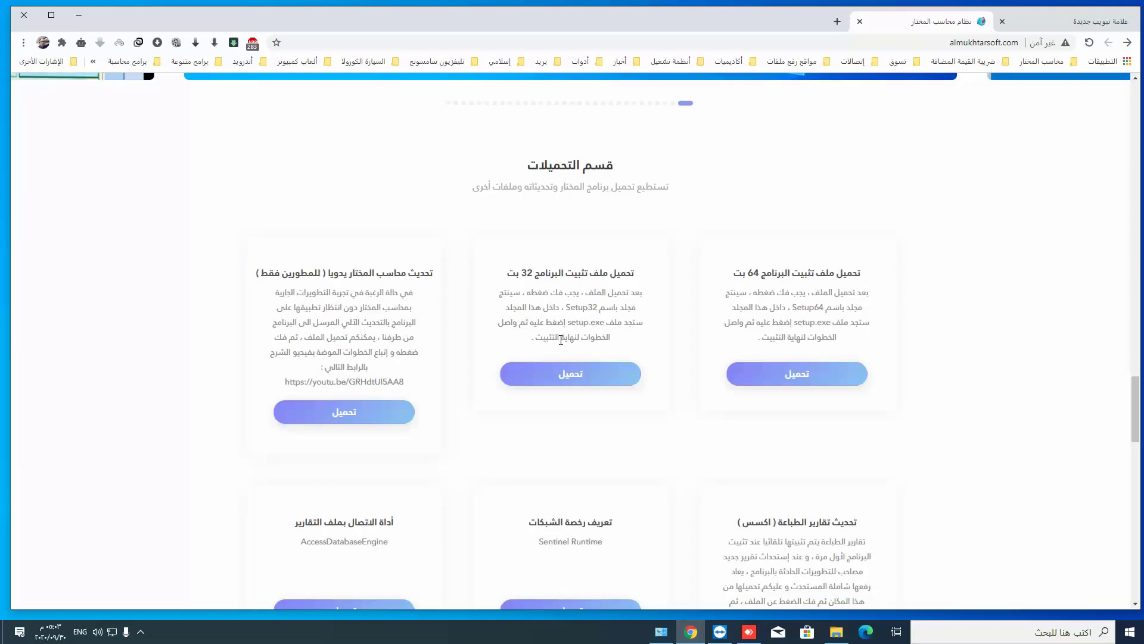
click(574, 375)
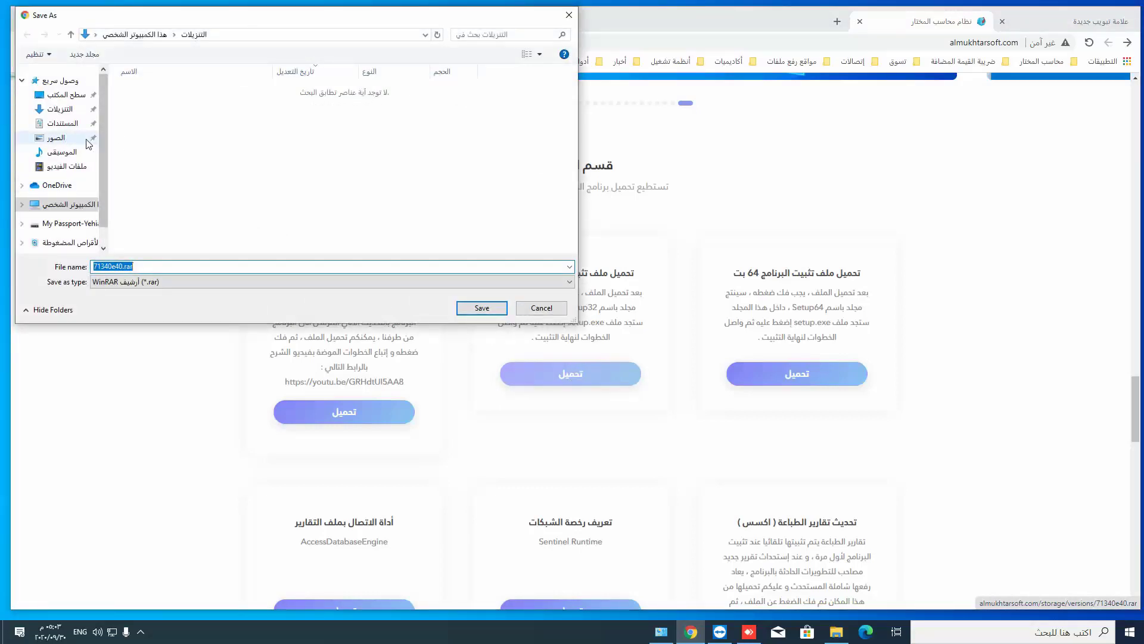
click(65, 95)
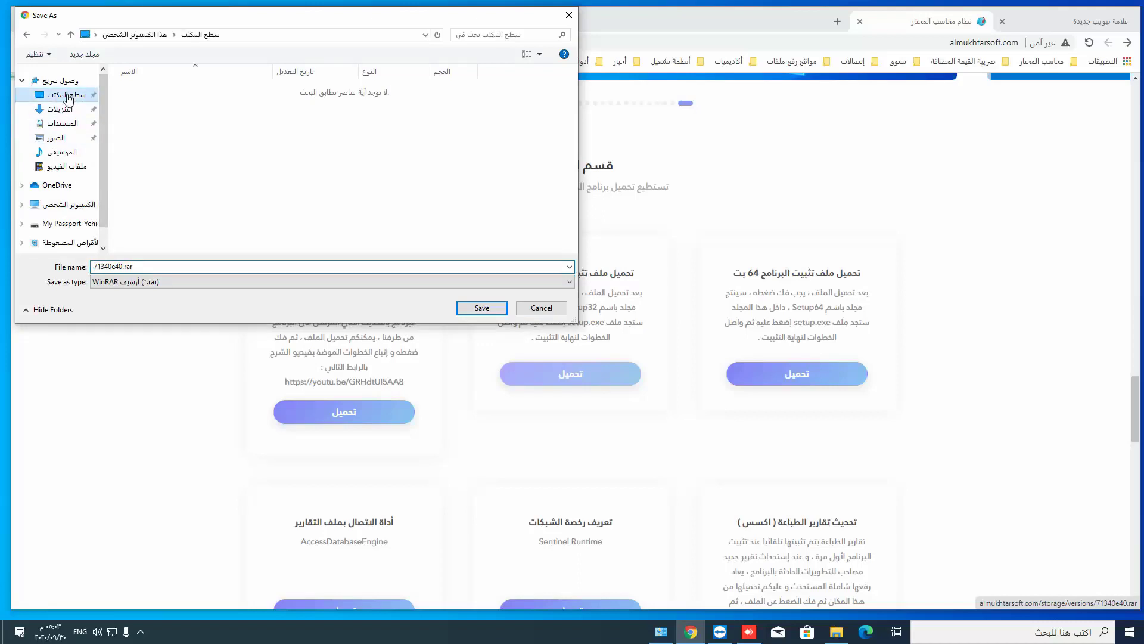
click(491, 310)
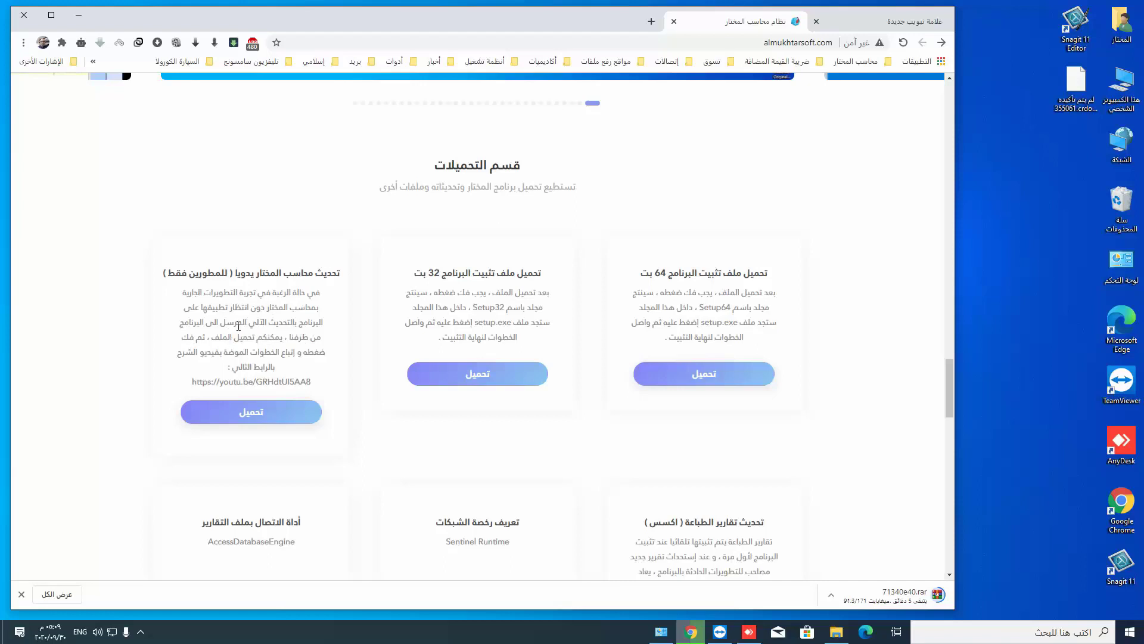
scroll(860, 501, down, 3)
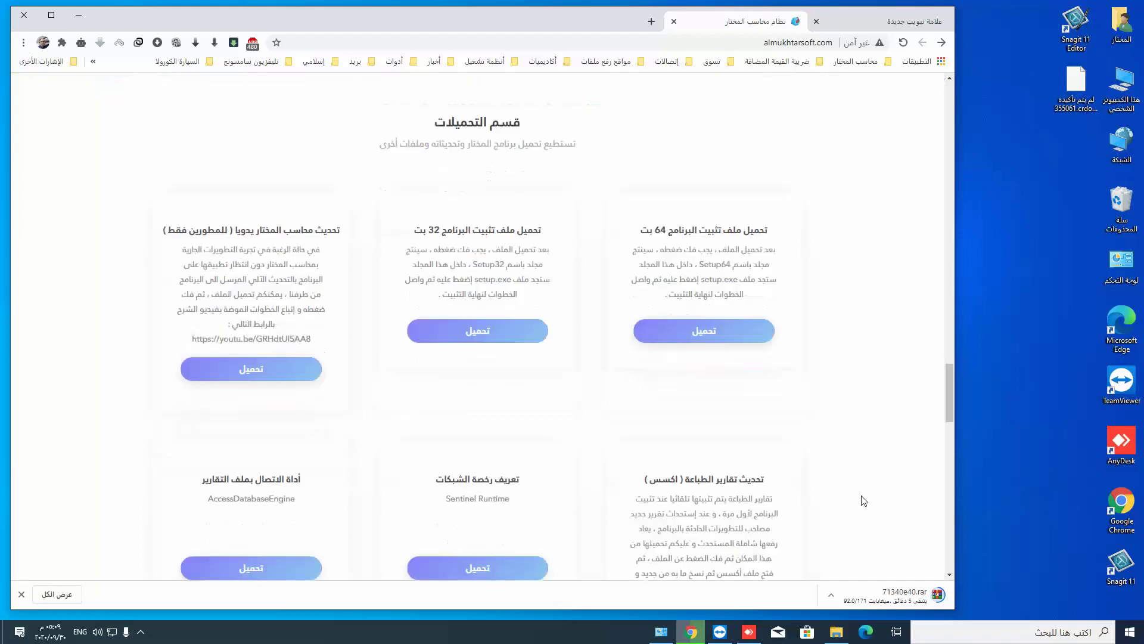
scroll(753, 420, down, 2)
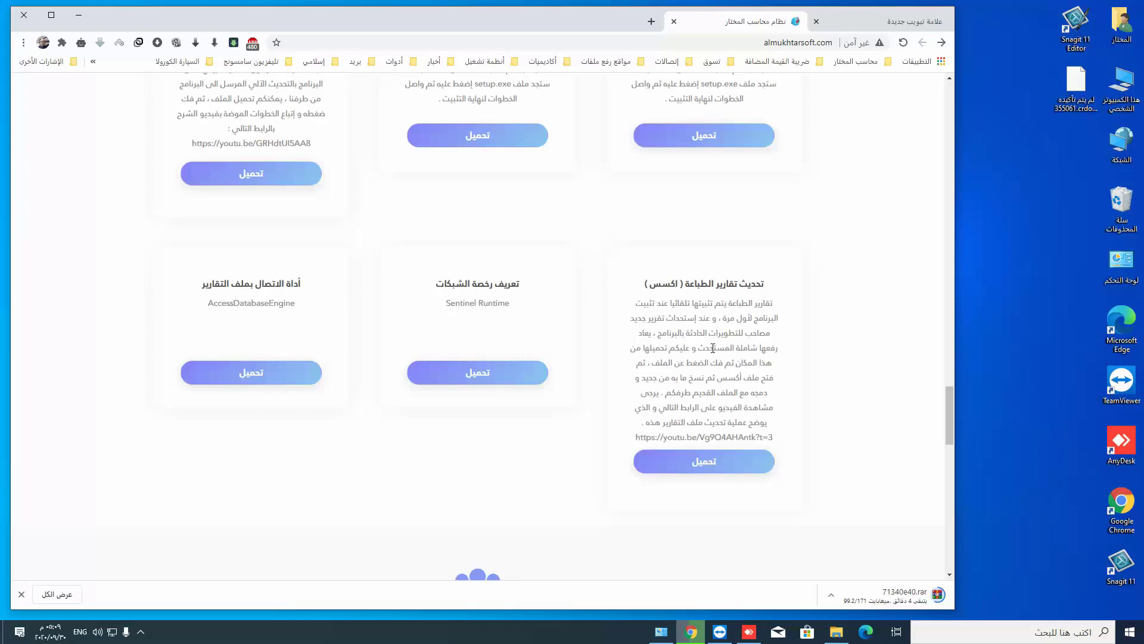
scroll(713, 347, up, 2)
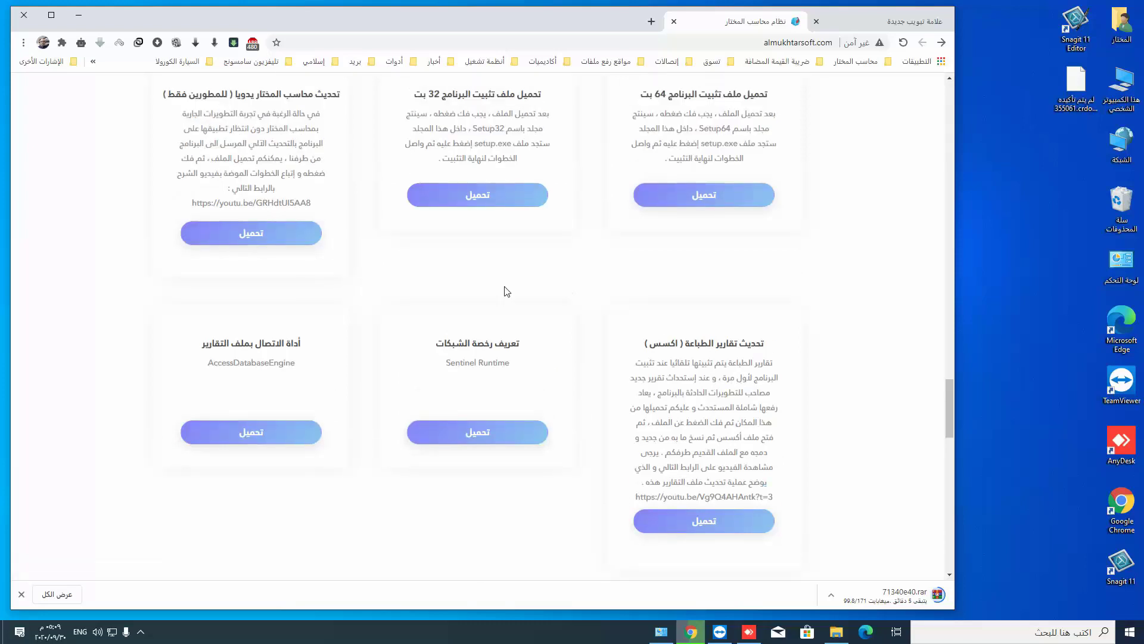
scroll(502, 292, up, 1)
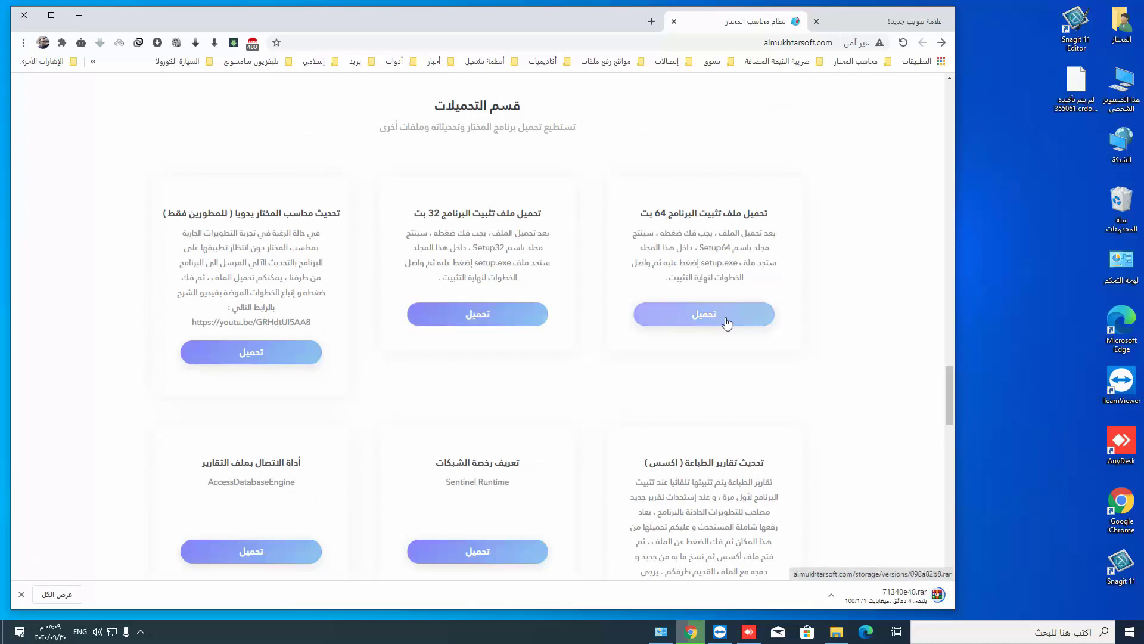
- Restart the 32-bit setup download and scroll through the downloads section's cards
click(483, 325)
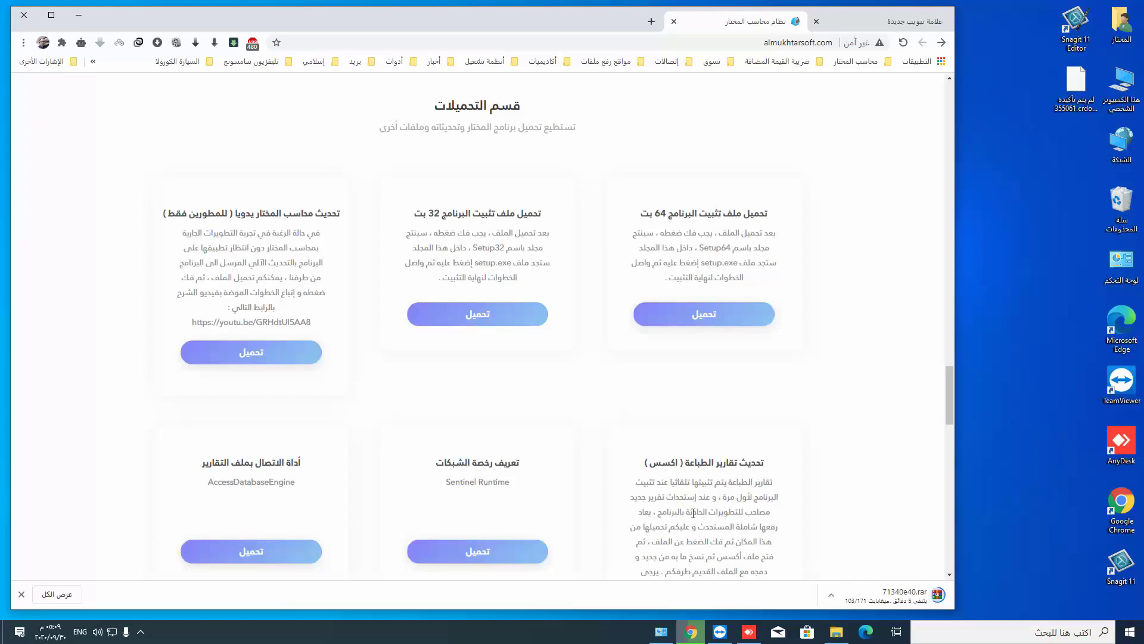
scroll(691, 513, down, 1)
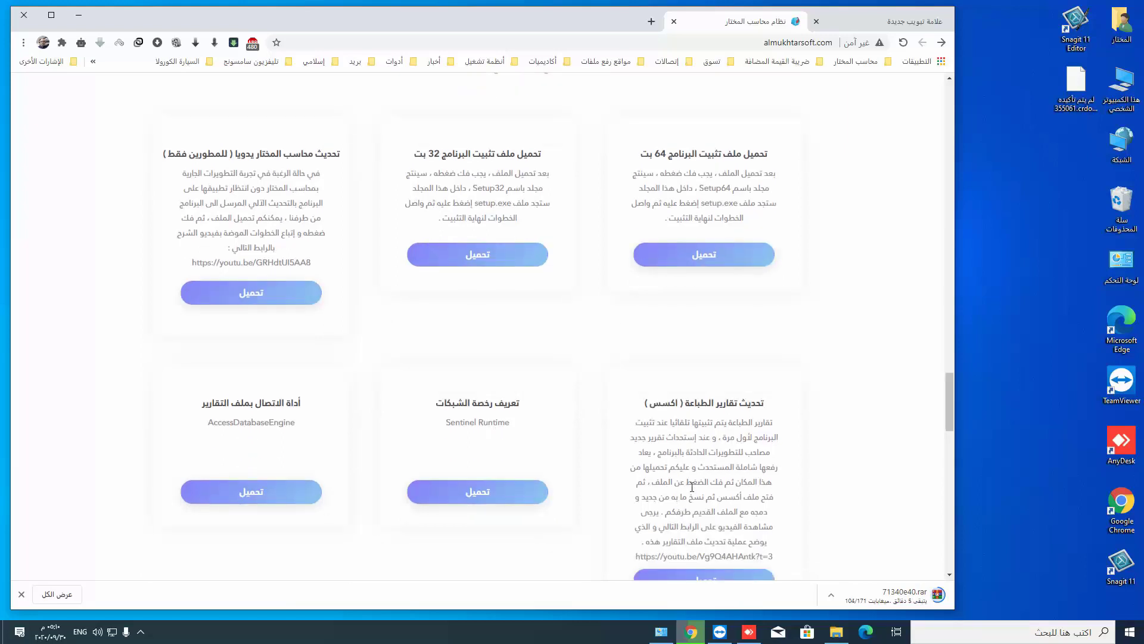
scroll(762, 411, down, 2)
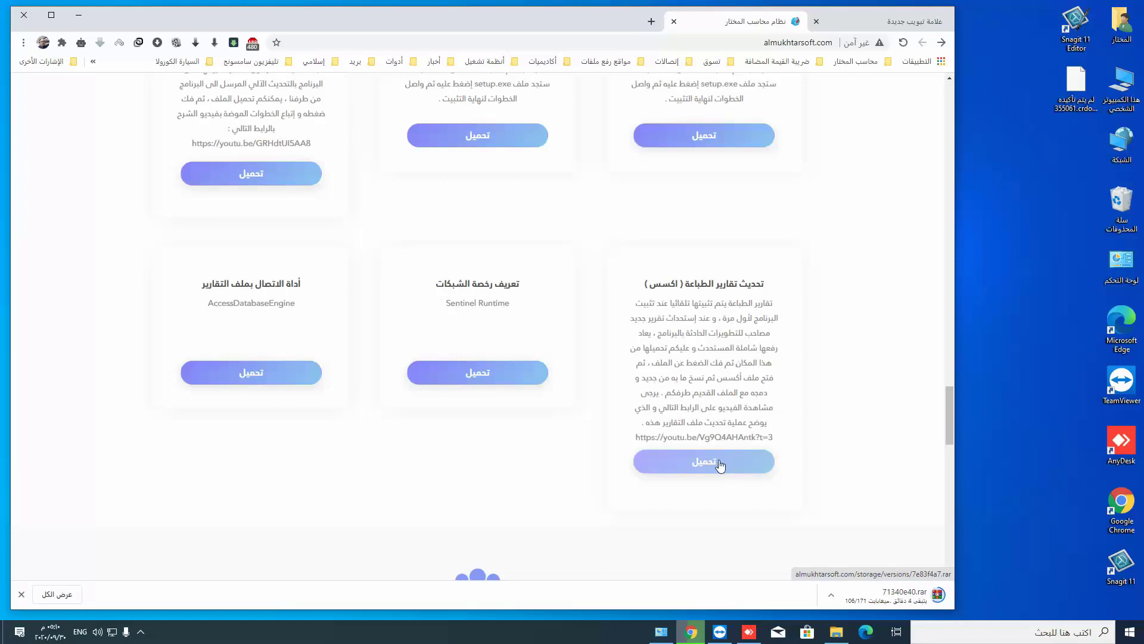
scroll(475, 248, up, 2)
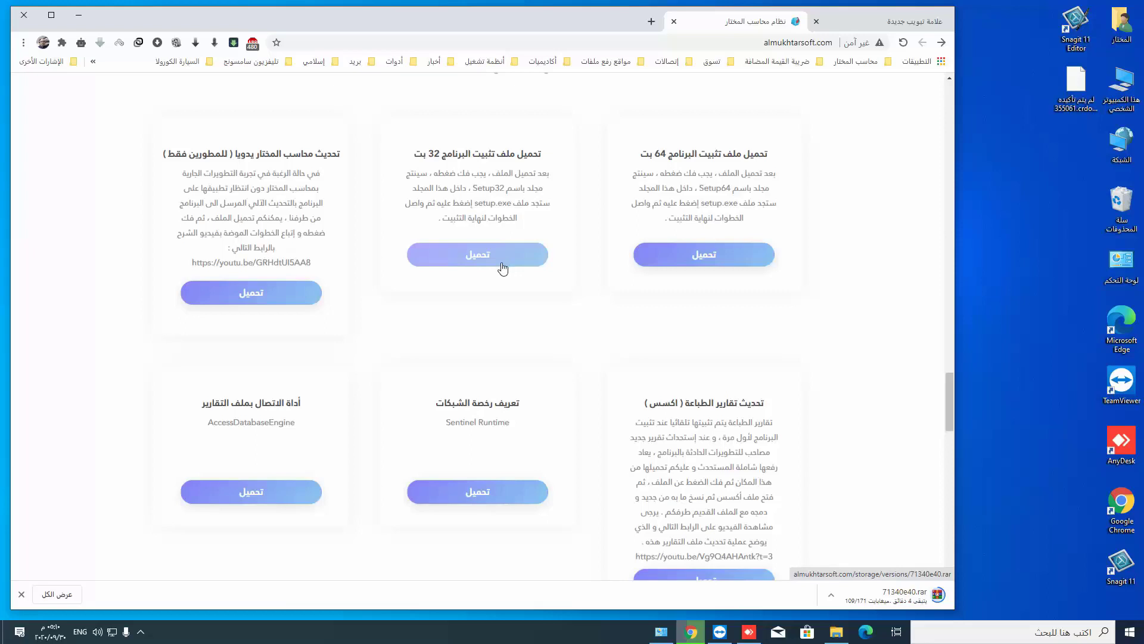
scroll(715, 477, down, 2)
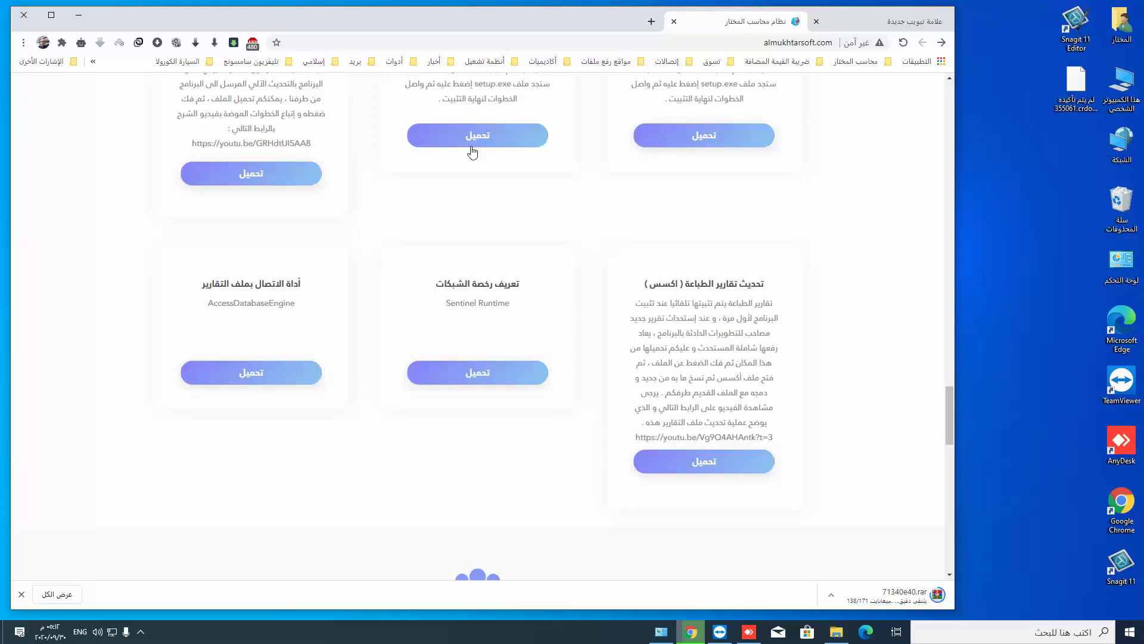
scroll(474, 143, up, 1)
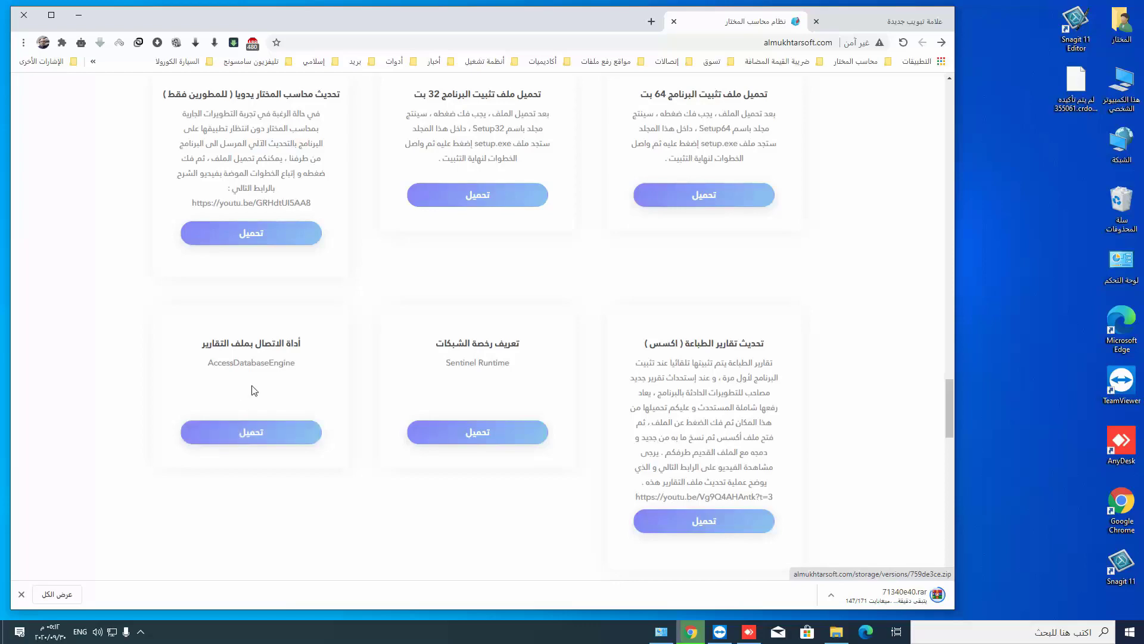
- Scroll around the downloads section while 71340e40.rar finishes downloading
scroll(251, 391, up, 10)
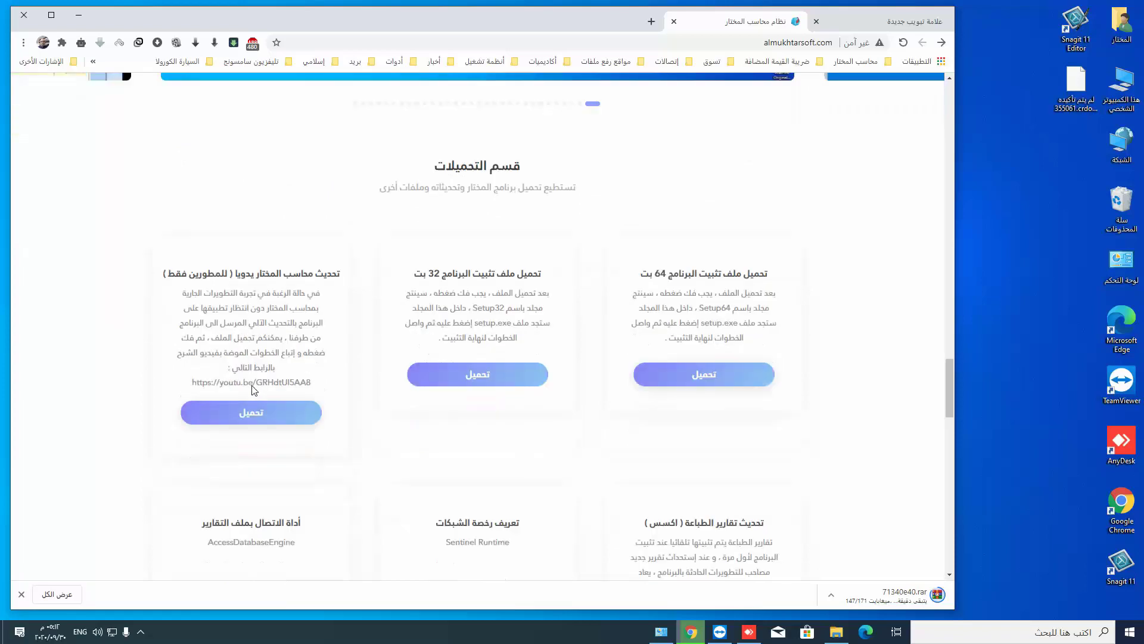
scroll(252, 390, up, 10)
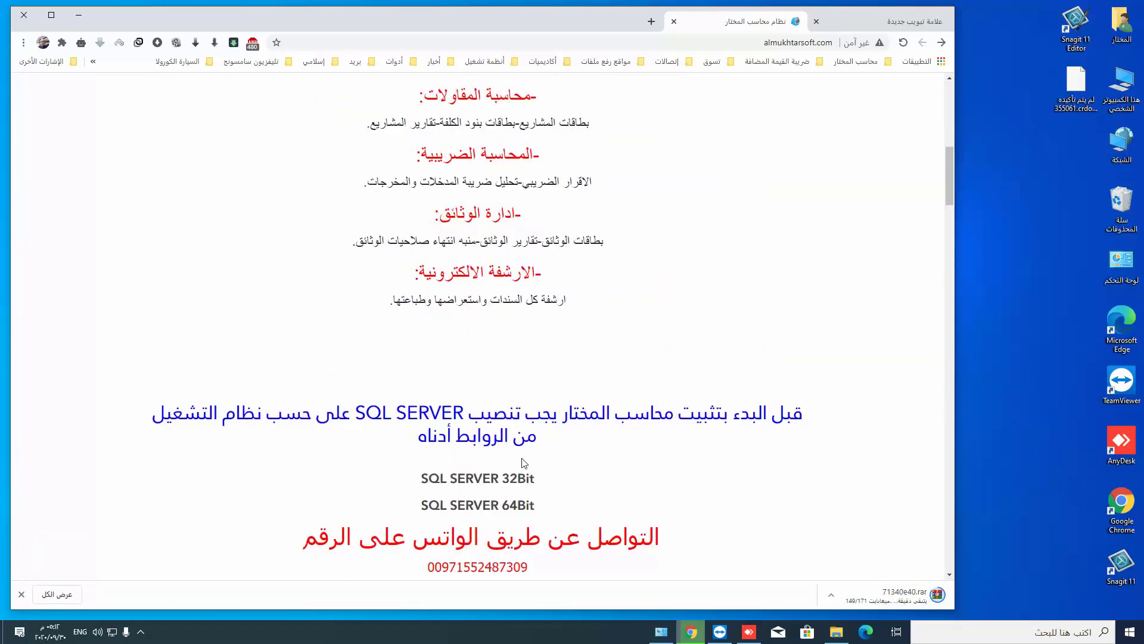
scroll(522, 464, down, 2)
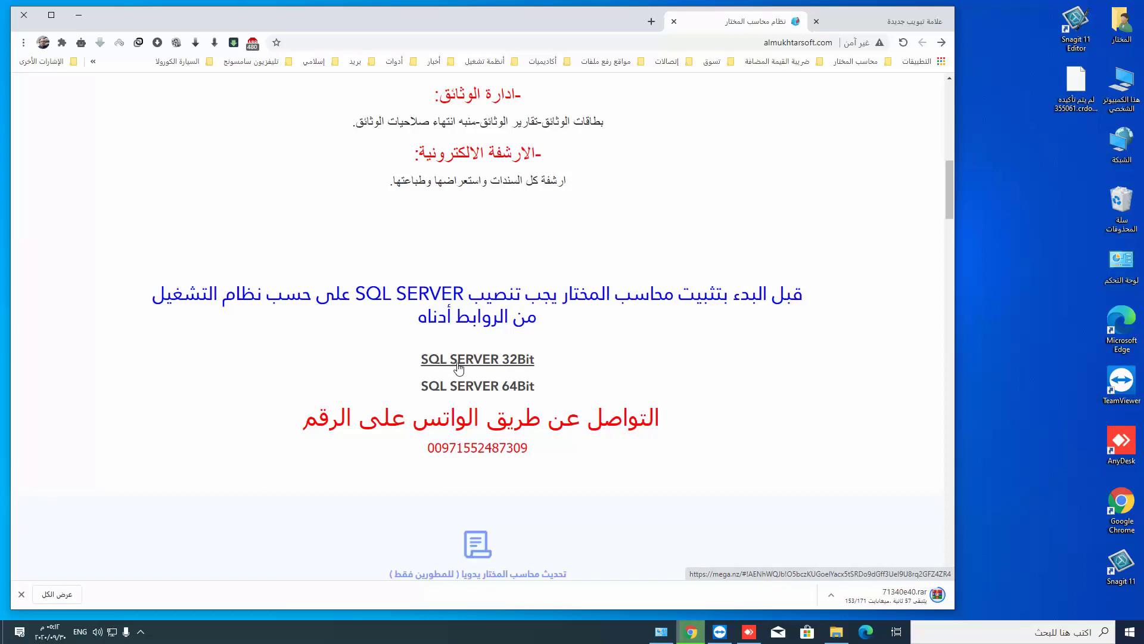
scroll(459, 367, down, 15)
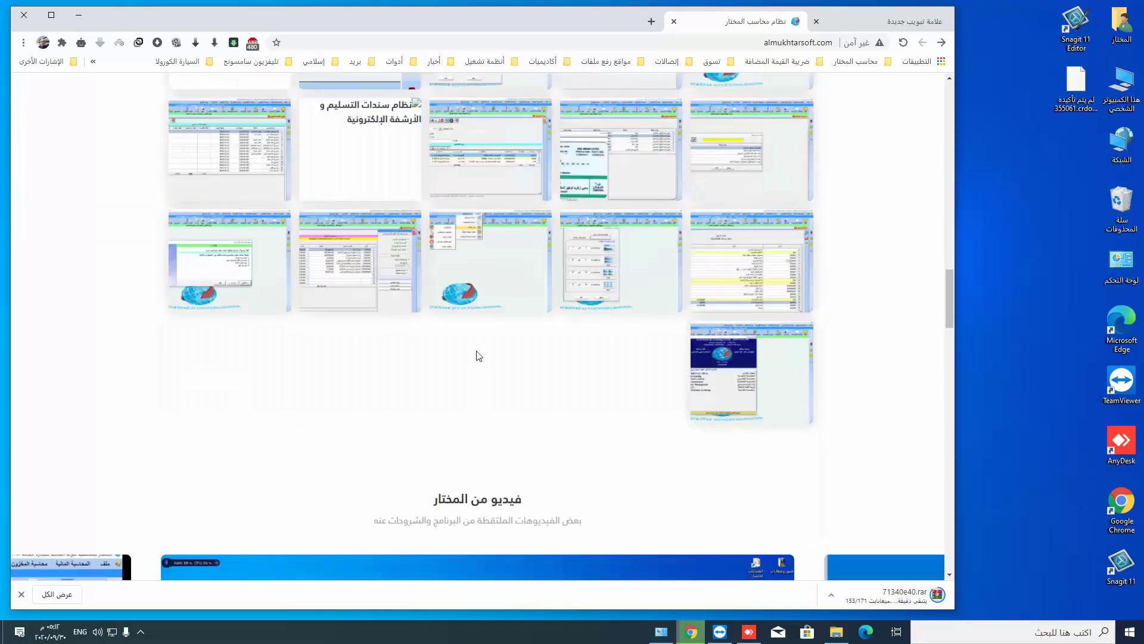
scroll(539, 358, down, 10)
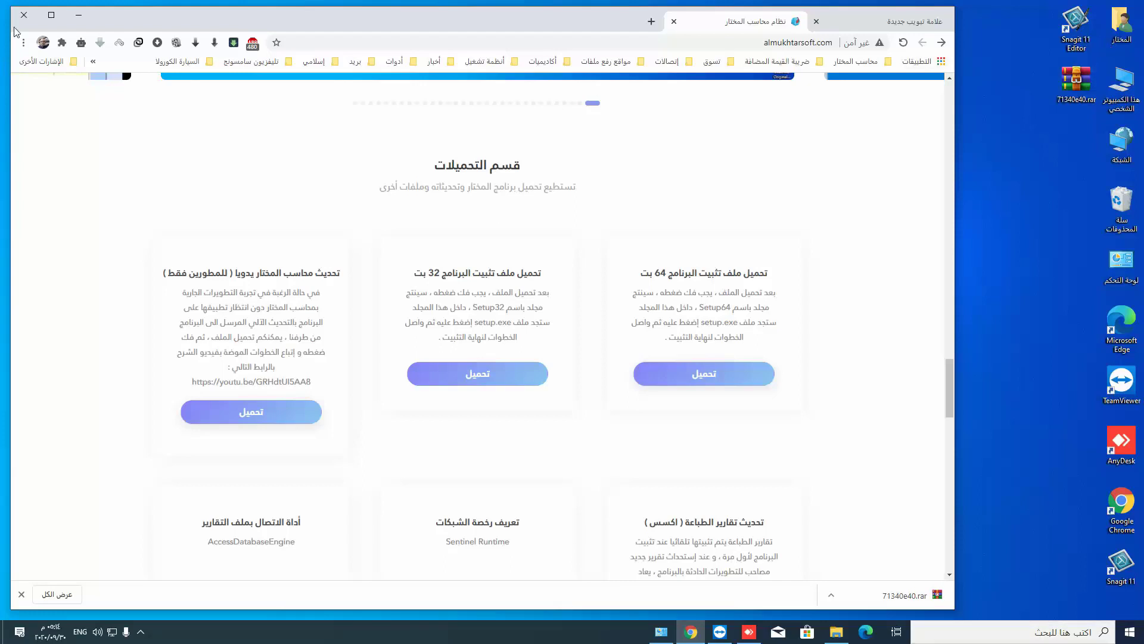
- Extract 71340e40.rar onto the desktop with Extract Here and open the new setup32 folder
key(super+d)
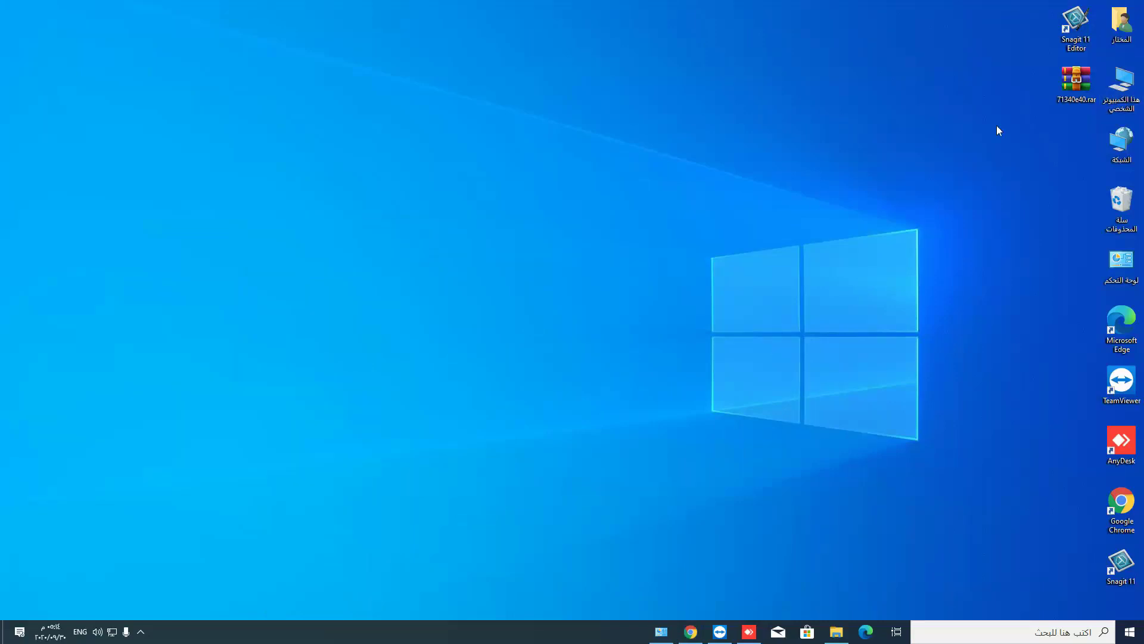
right_click(1076, 83)
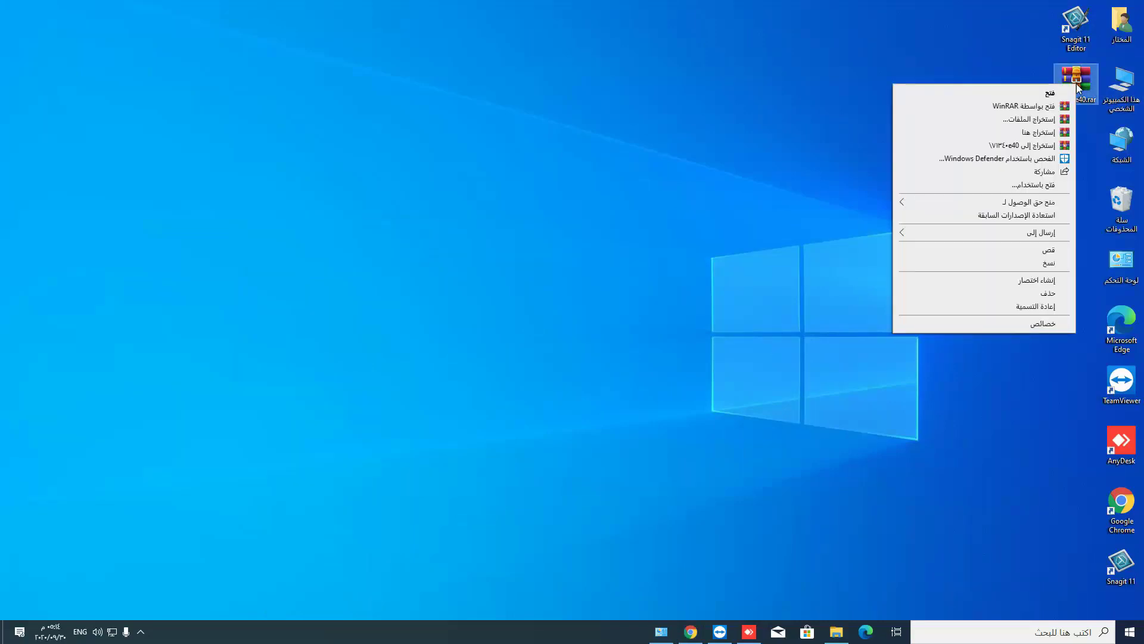
click(1050, 132)
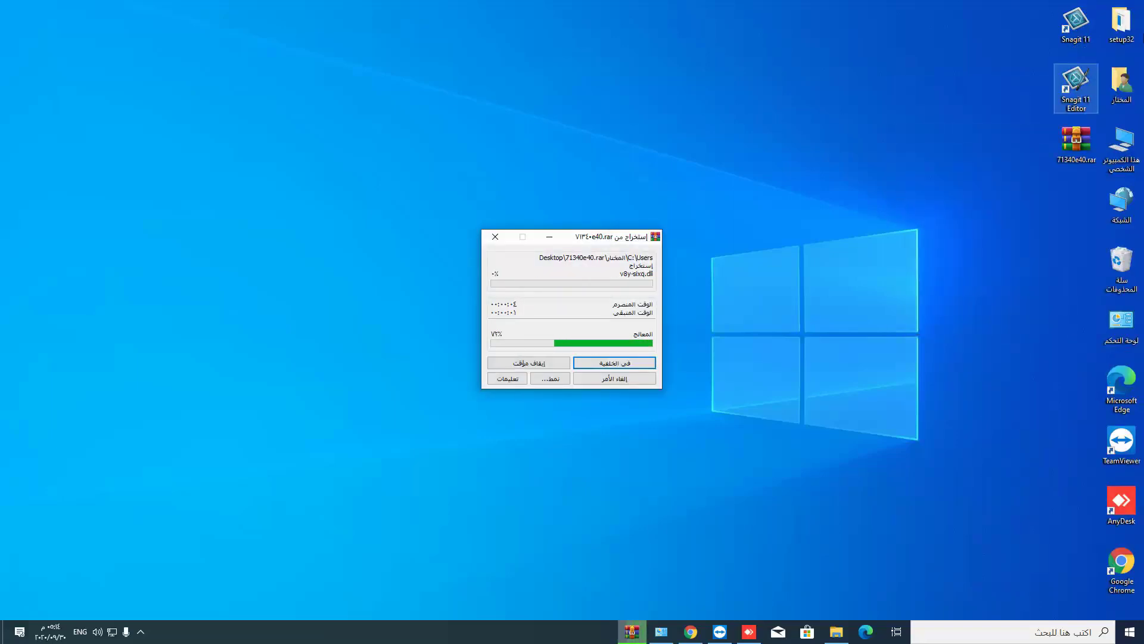
double_click(1123, 24)
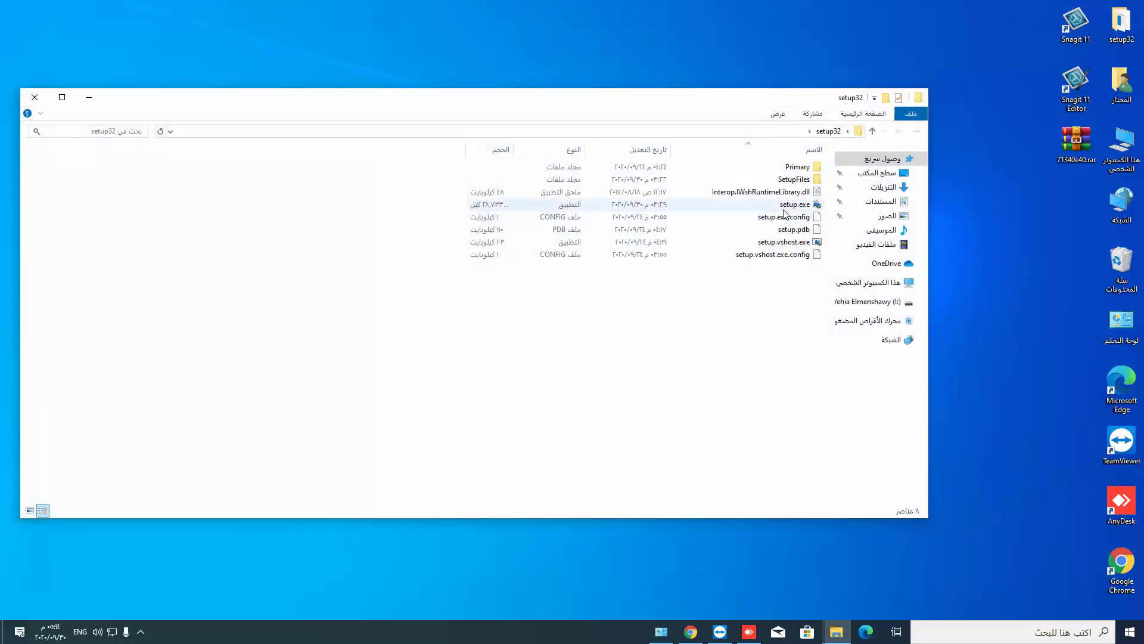
- Launch setup.exe, get past the welcome page and accept the licence terms
click(786, 207)
double_click(786, 206)
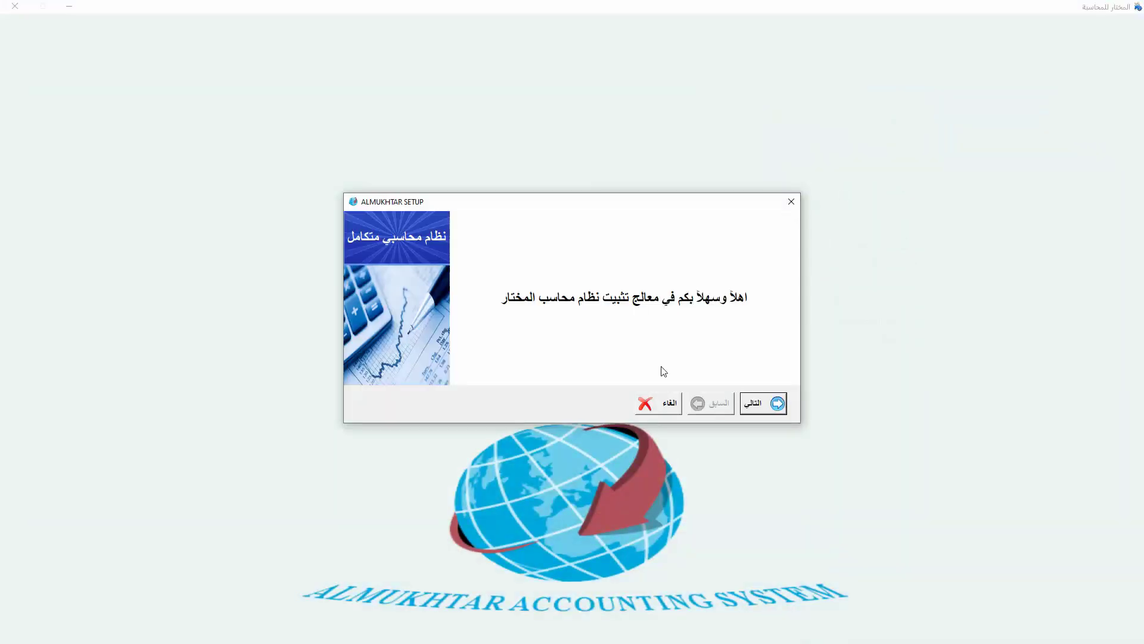
click(755, 410)
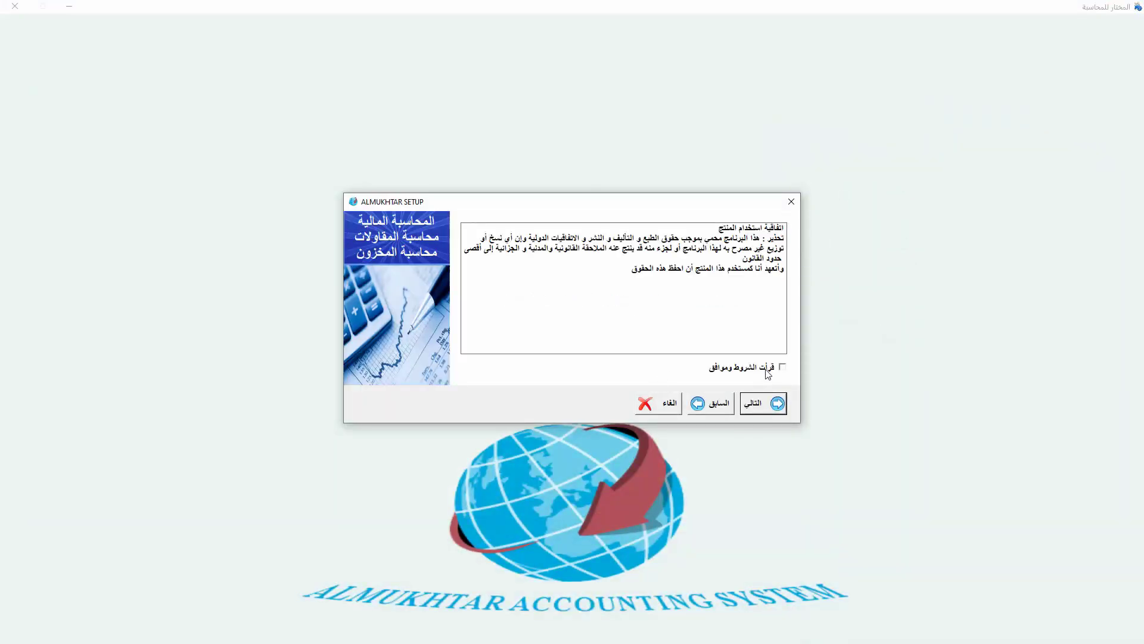
click(783, 367)
click(754, 411)
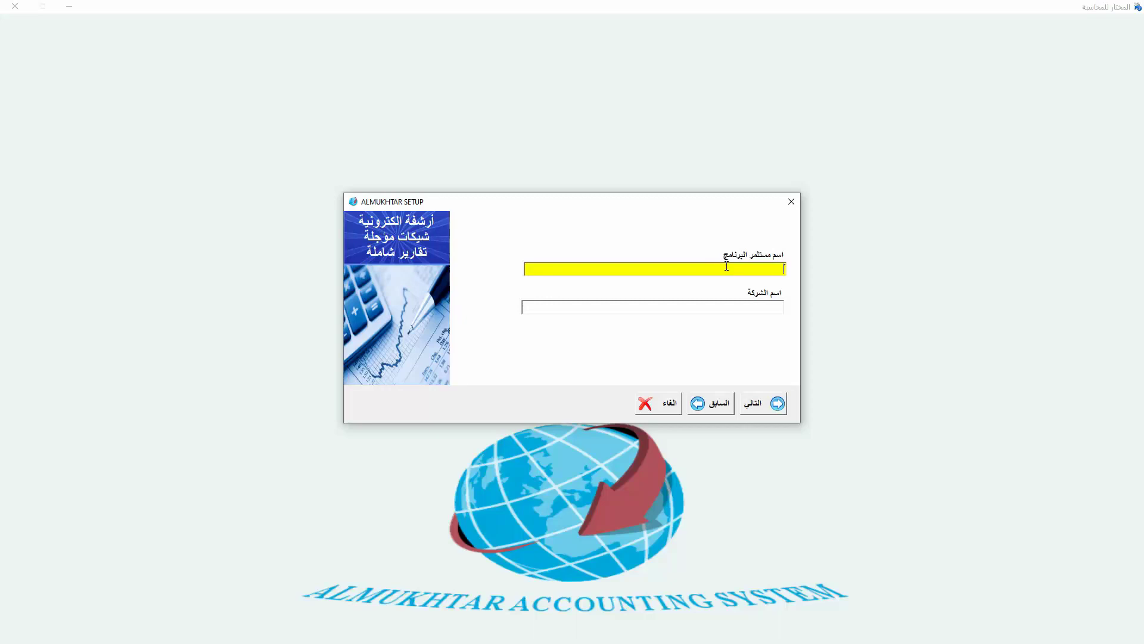
- Enter the user's name and company name المختار سوفت للتصميم in Arabic, then copy the company name
key(alt+shift)
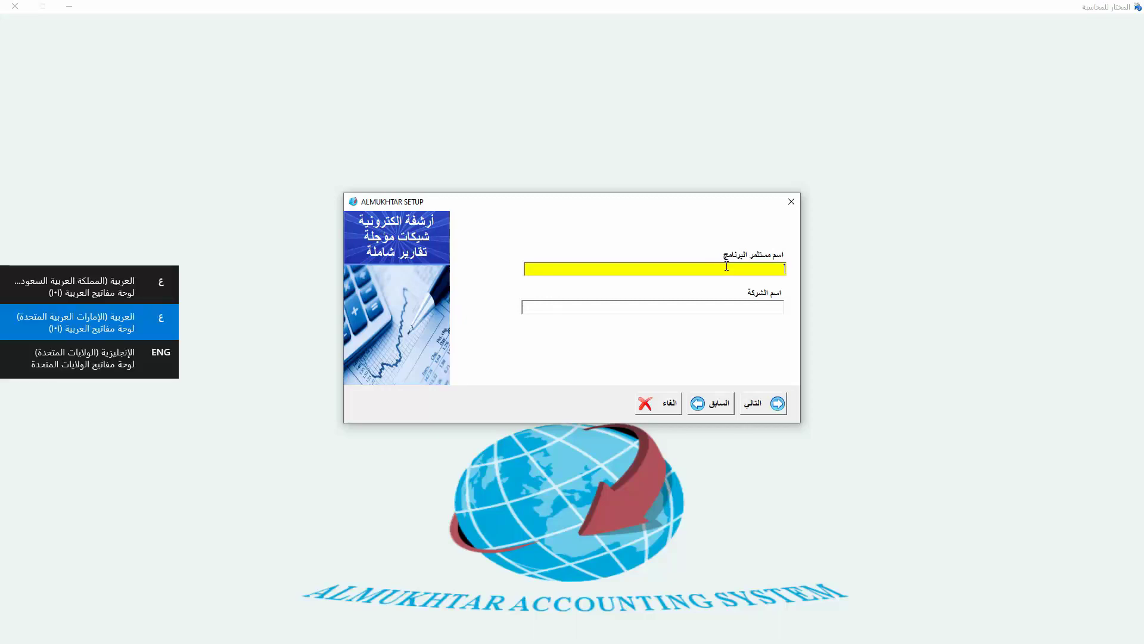
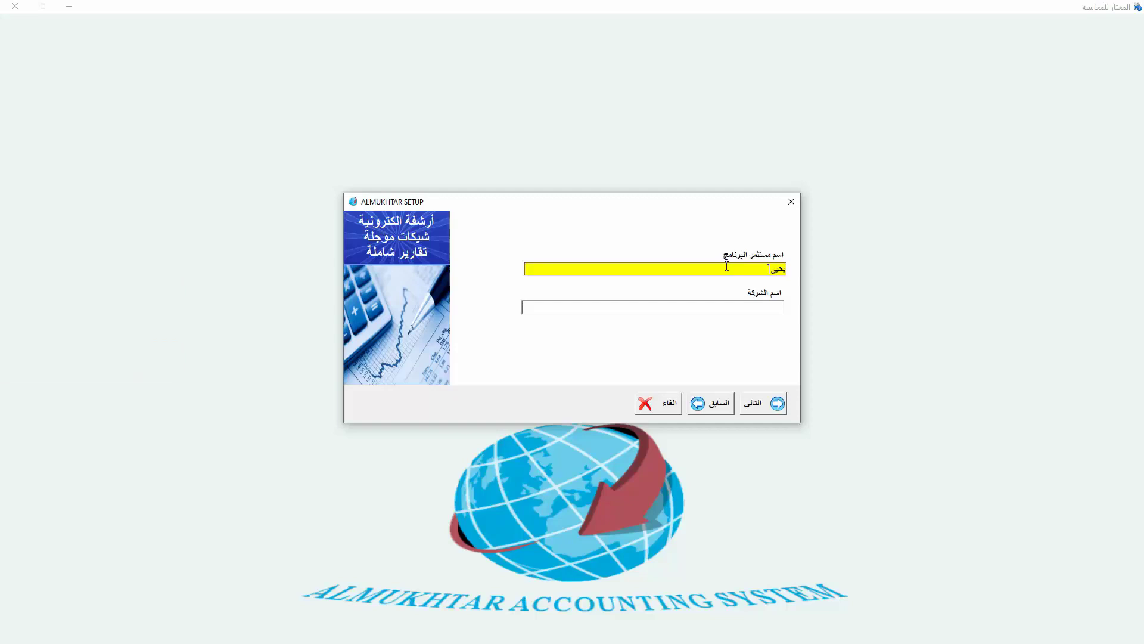
click(760, 308)
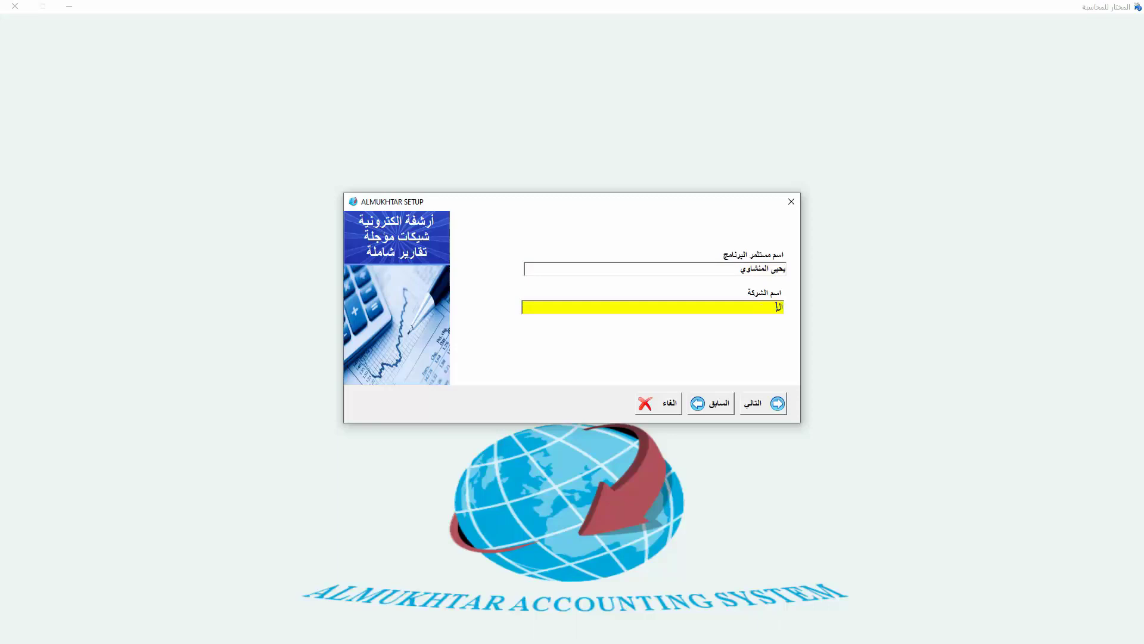
text(المختار سوفت للنصميم)
drag(692, 308, 817, 307)
right_click(753, 305)
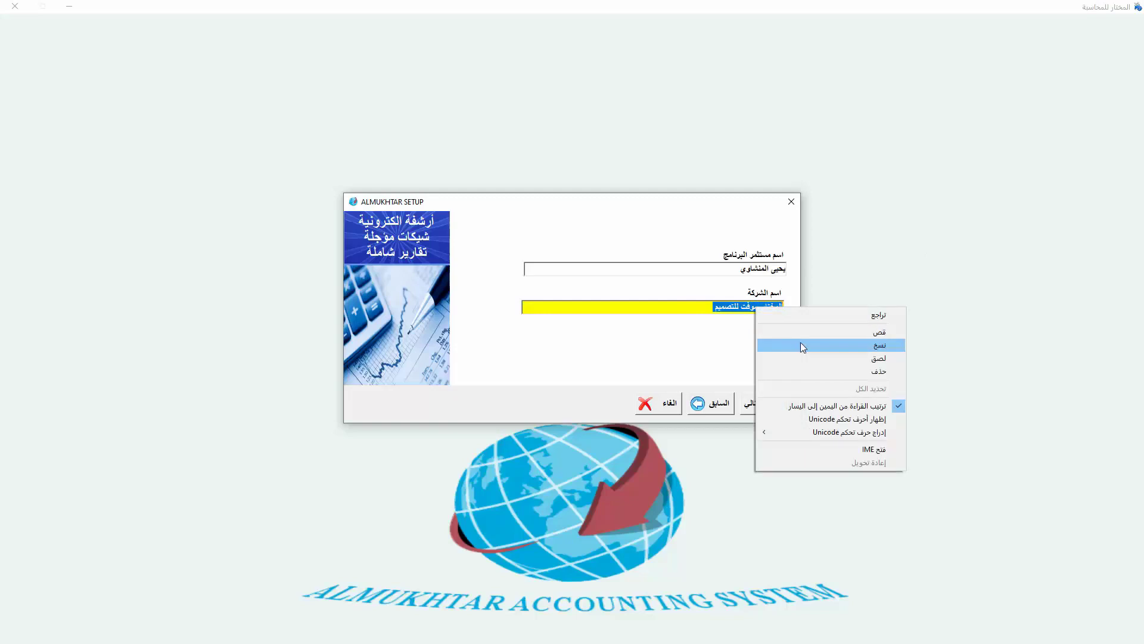
click(800, 342)
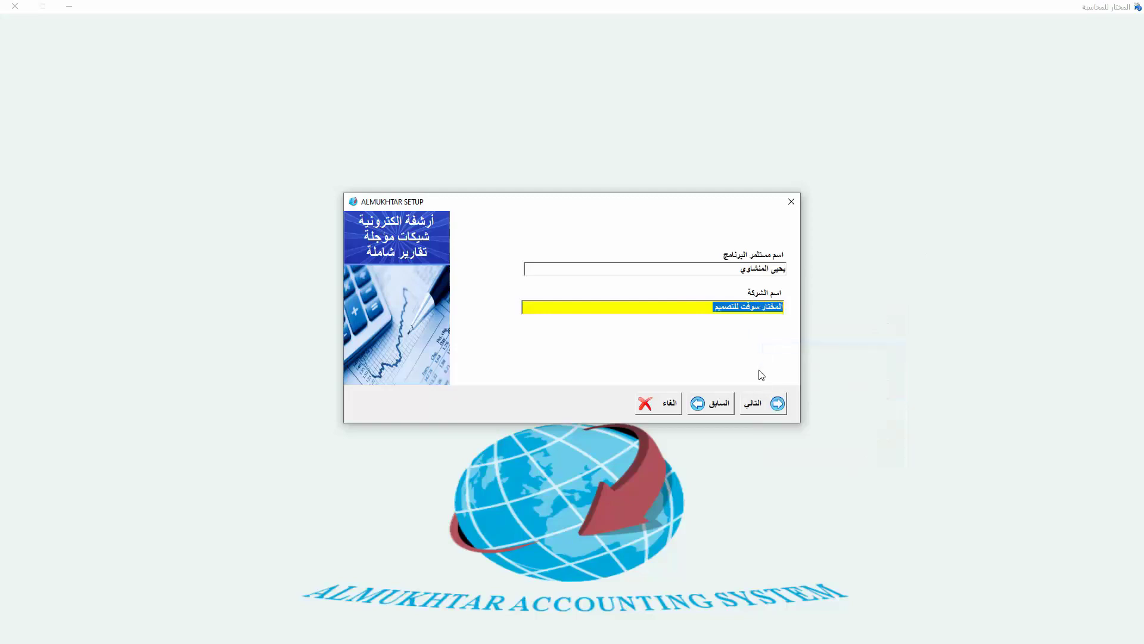
- Advance to the install options: folder D:\MKR, desktop and Start menu shortcuts, SQL Server install
click(761, 407)
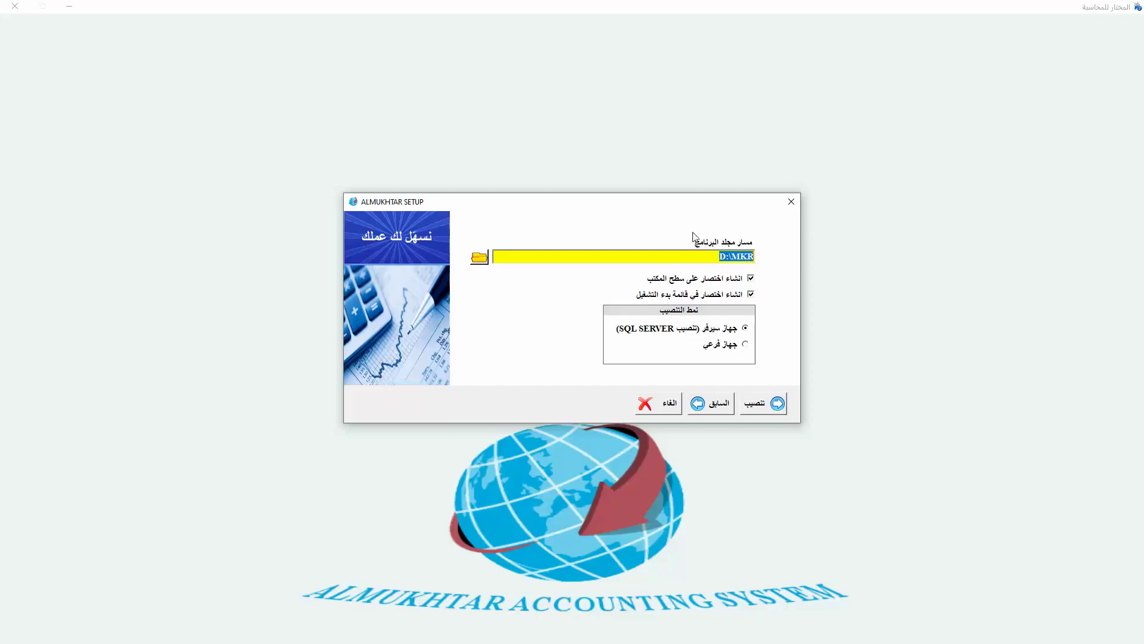
- Run the installation including SQL Server, then close the finished installer
click(770, 408)
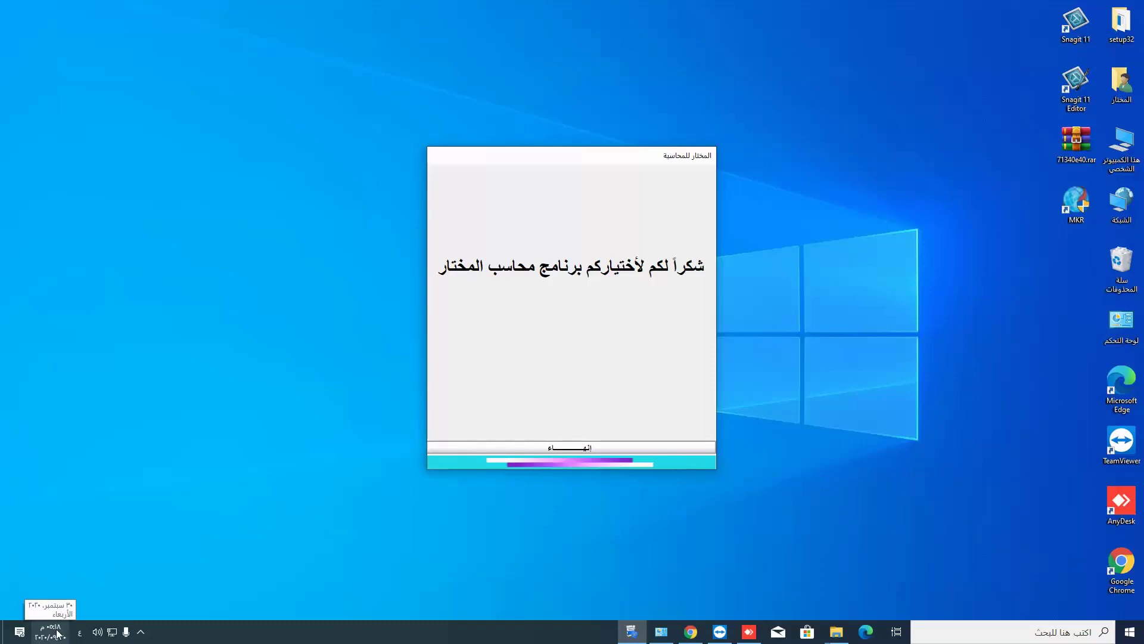
click(618, 448)
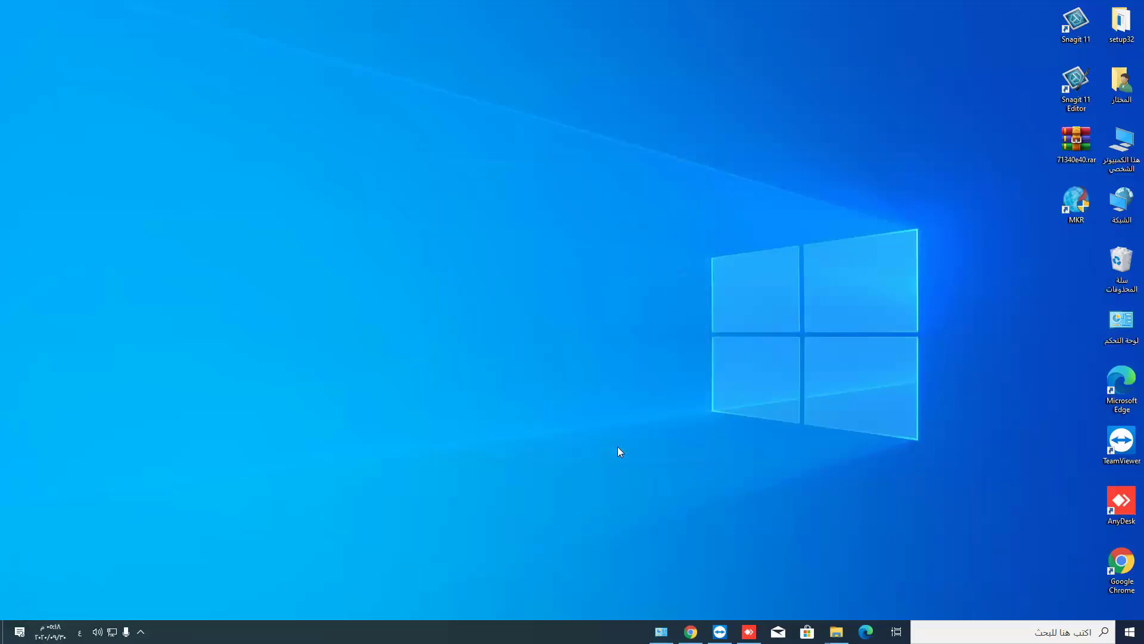
- Launch Almukhtar from the MKR desktop shortcut and continue past the licence splash screen
double_click(1081, 208)
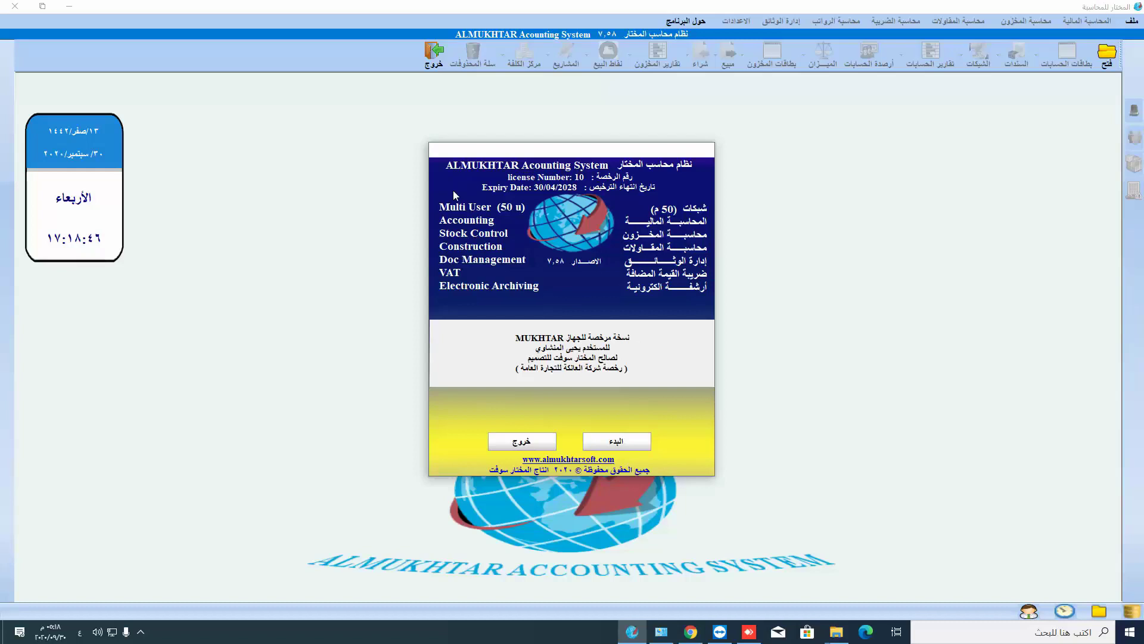
click(620, 445)
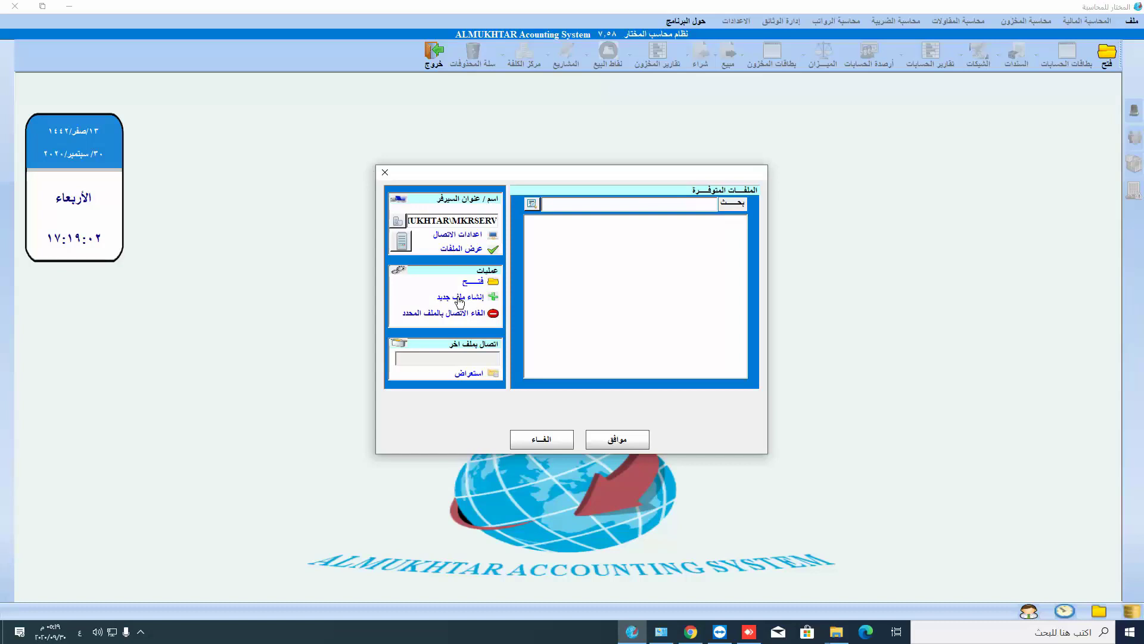
- Start a new accounting file and paste the company name, appending ٢
click(459, 297)
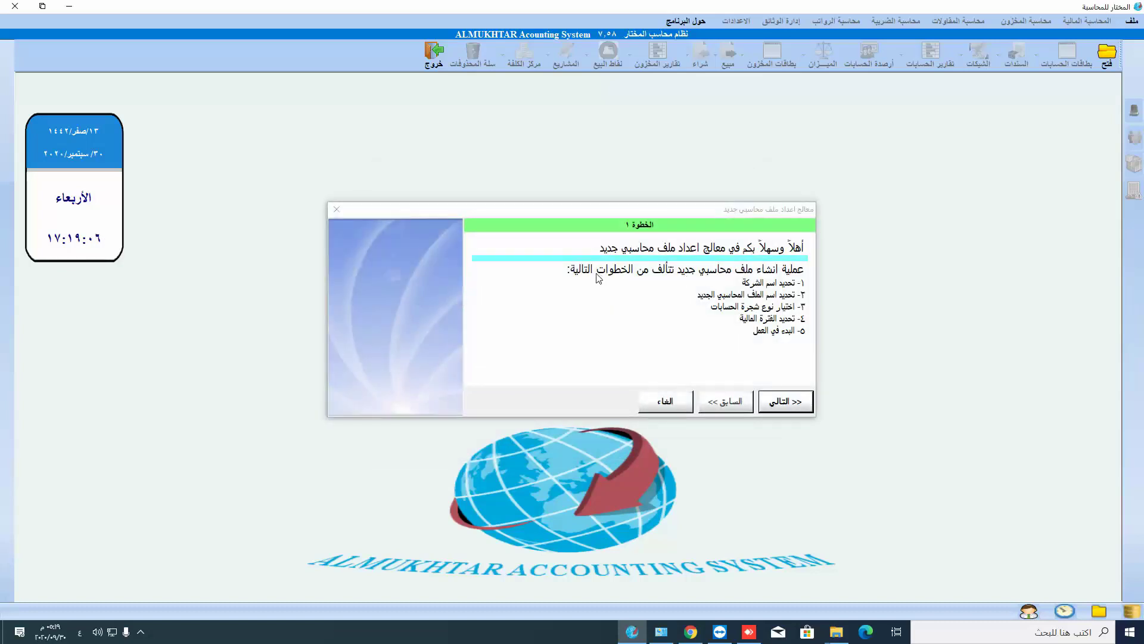
click(799, 410)
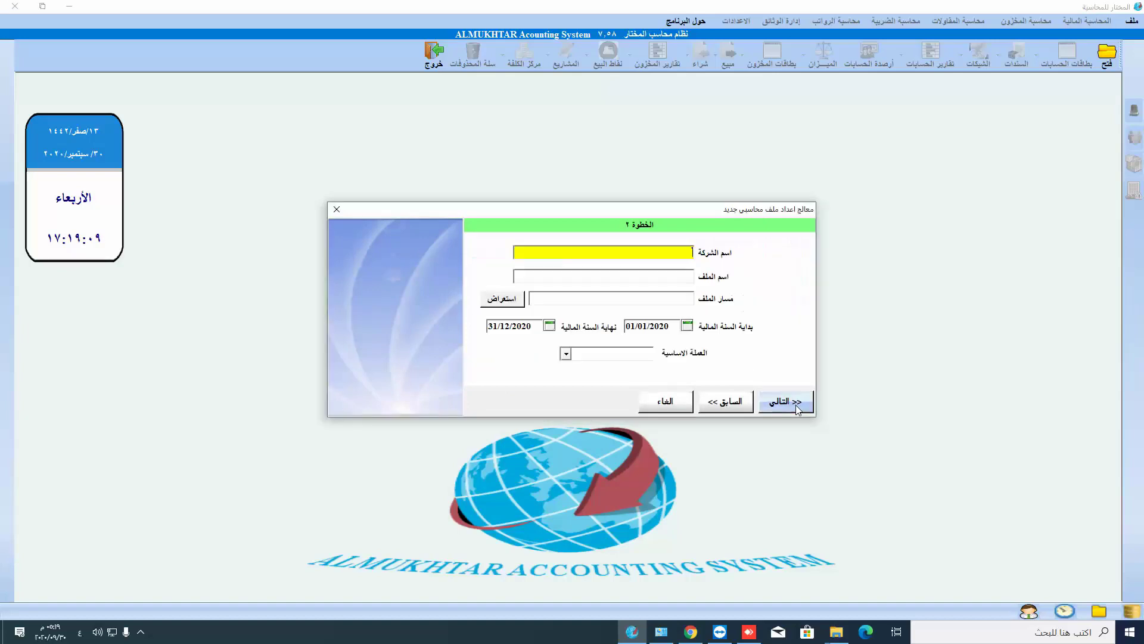
right_click(668, 251)
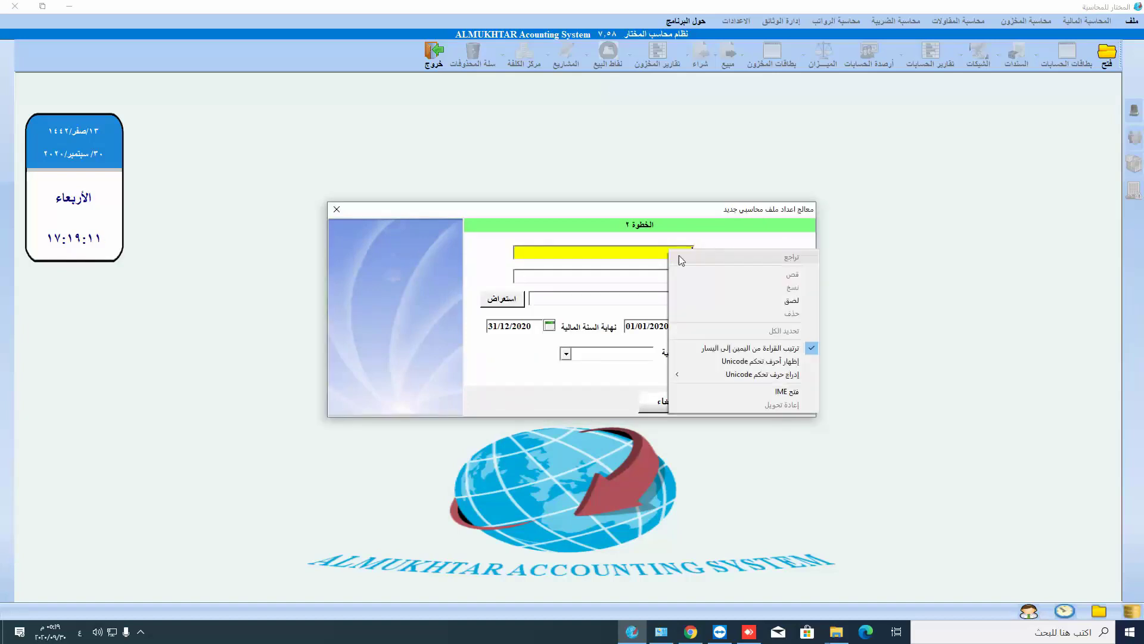
click(699, 300)
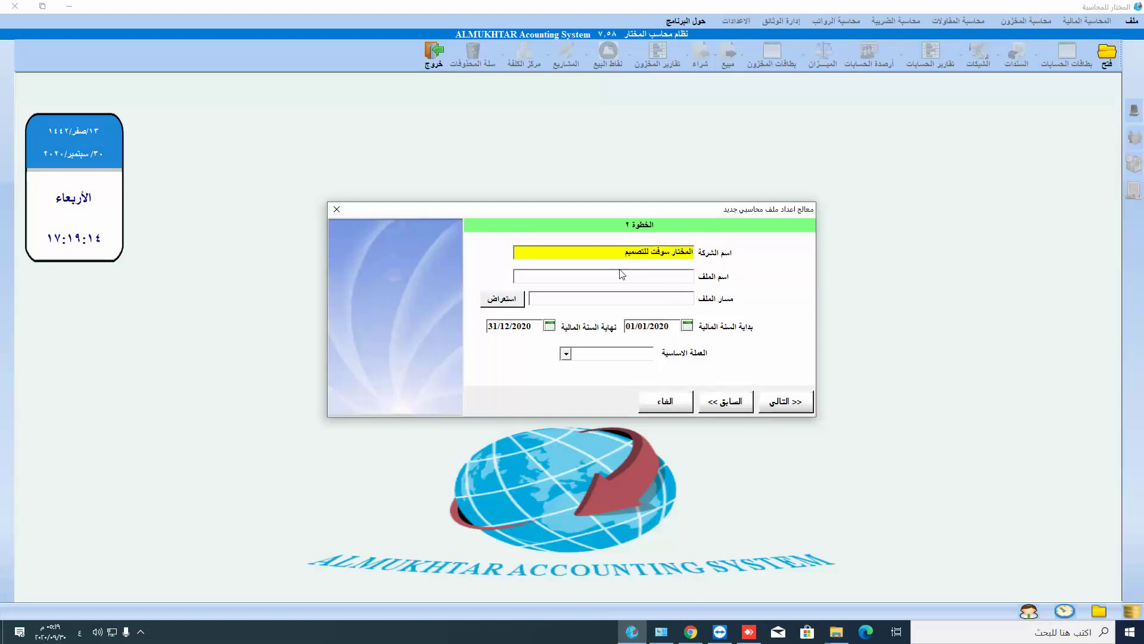
text(٢٠٢٠)
- Create the folder 'محاسب المختار - حسابات' on drive D and accept it as the file path
click(502, 299)
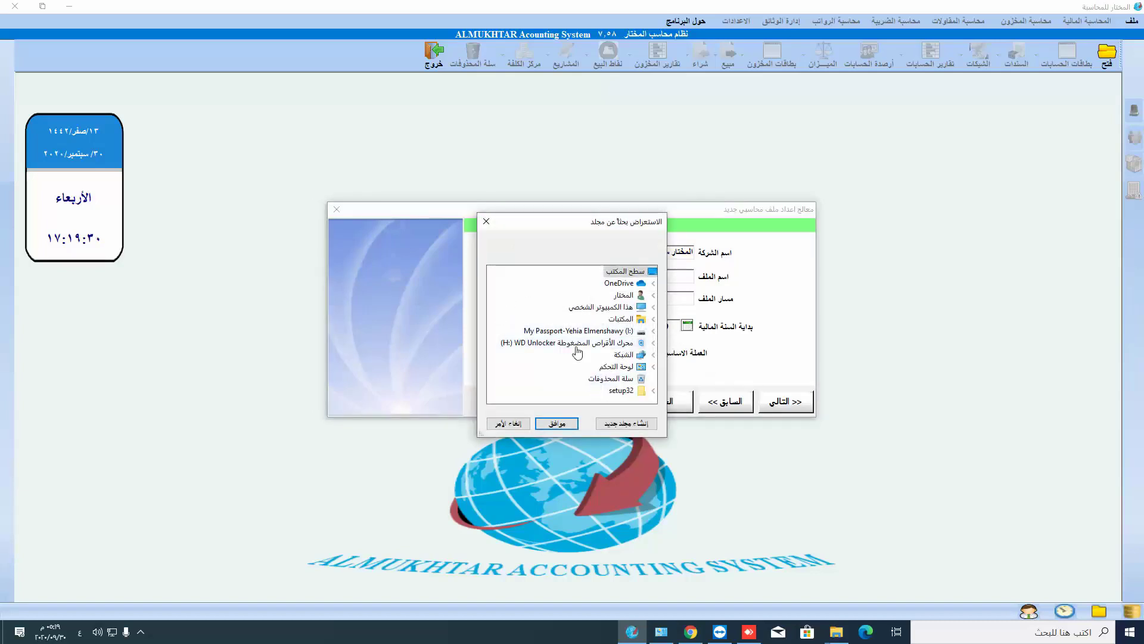
click(596, 307)
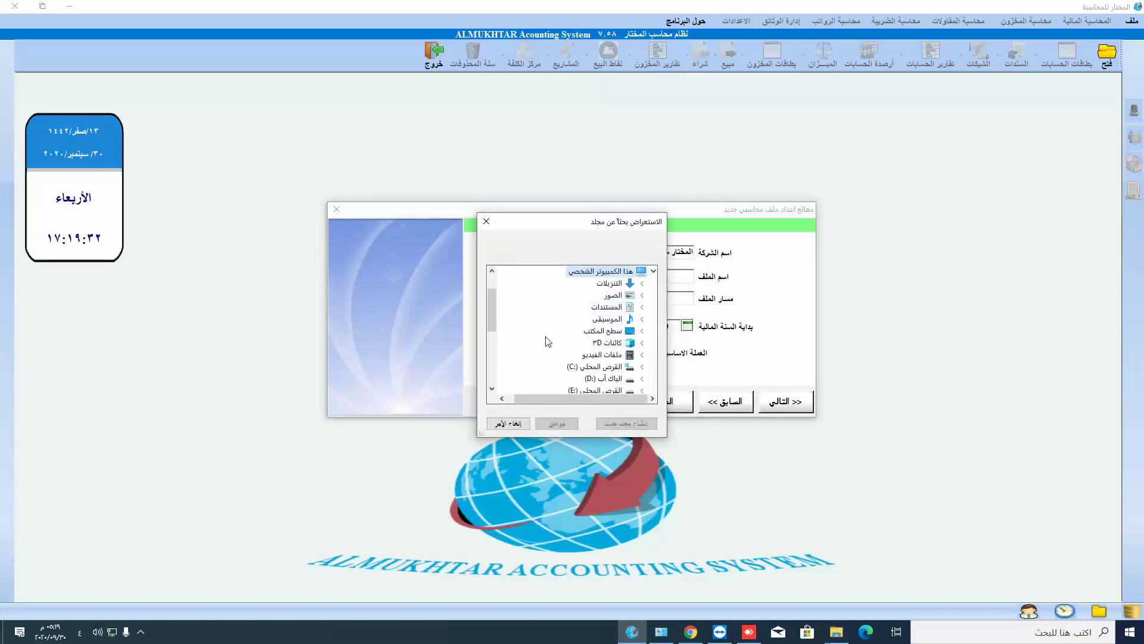
scroll(544, 340, down, 2)
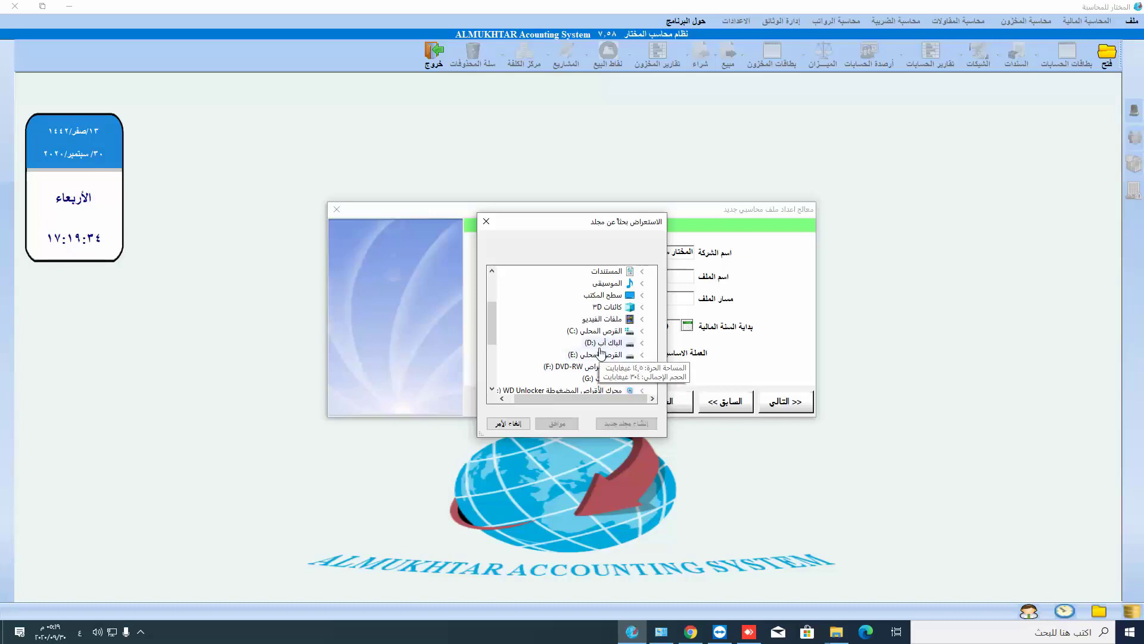
click(600, 344)
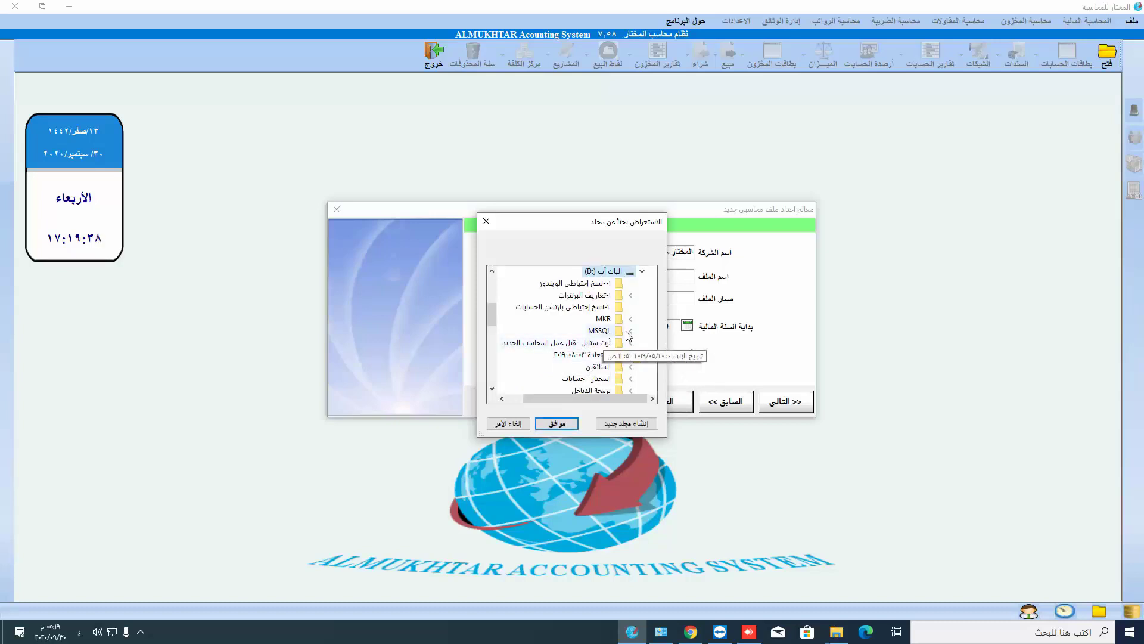
click(622, 424)
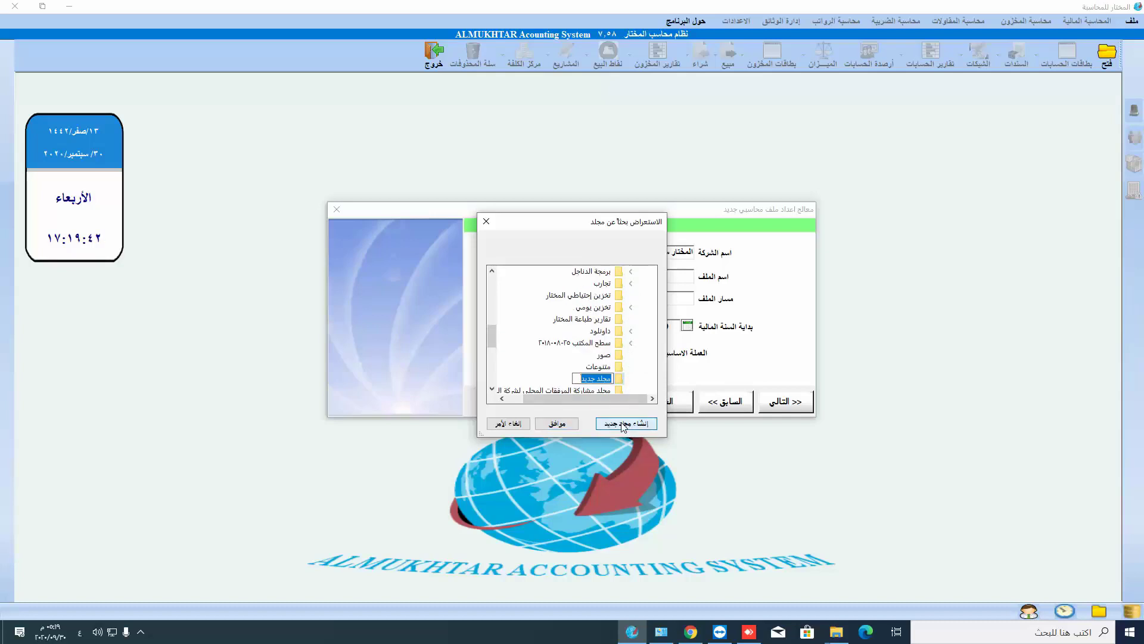
text(المخ)
text(تار س)
text(وفت)
key(BackSpace)
key(BackSpace)
key(BackSpace)
key(BackSpace)
key(BackSpace)
key(BackSpace)
key(BackSpace)
key(BackSpace)
key(BackSpace)
key(BackSpace)
key(BackSpace)
key(BackSpace)
text(محاسب المختار - حسابات)
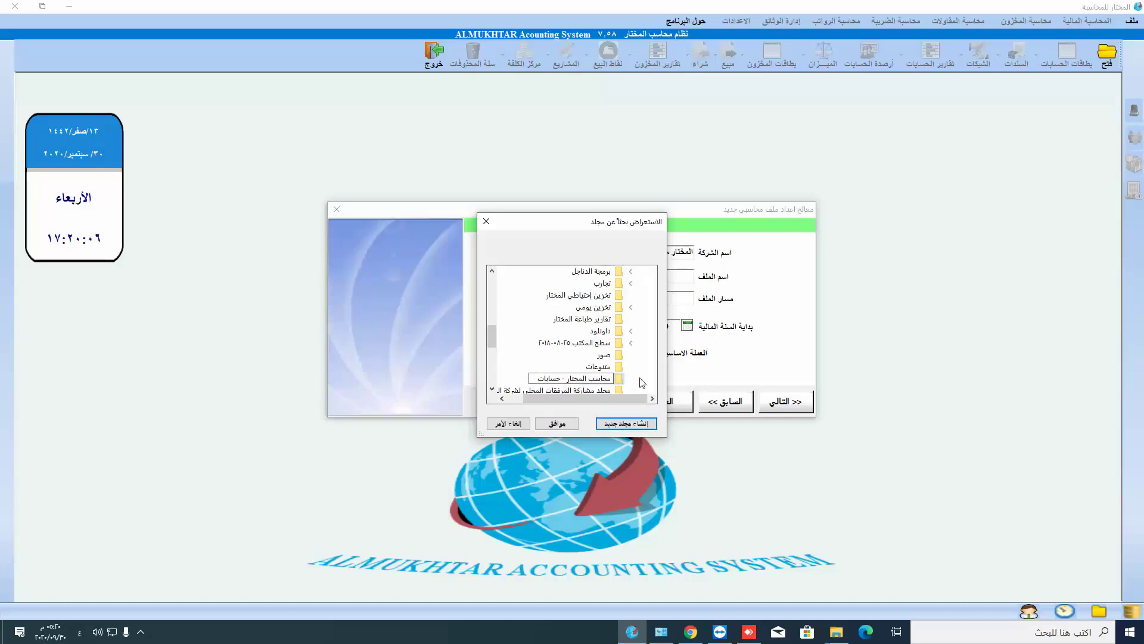
key(Return)
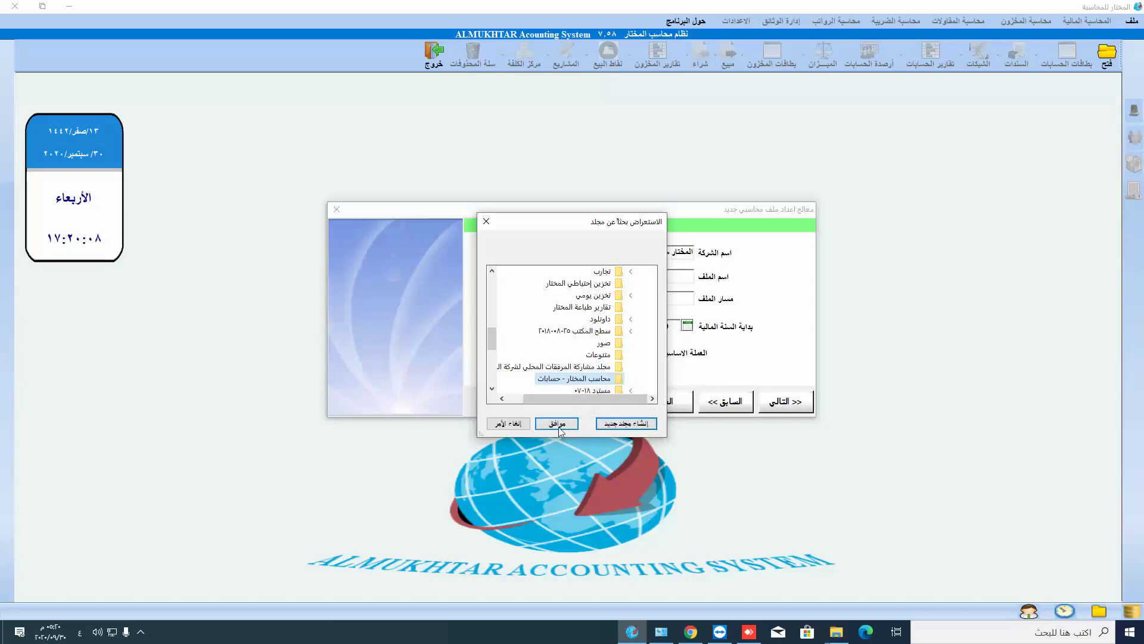
click(557, 423)
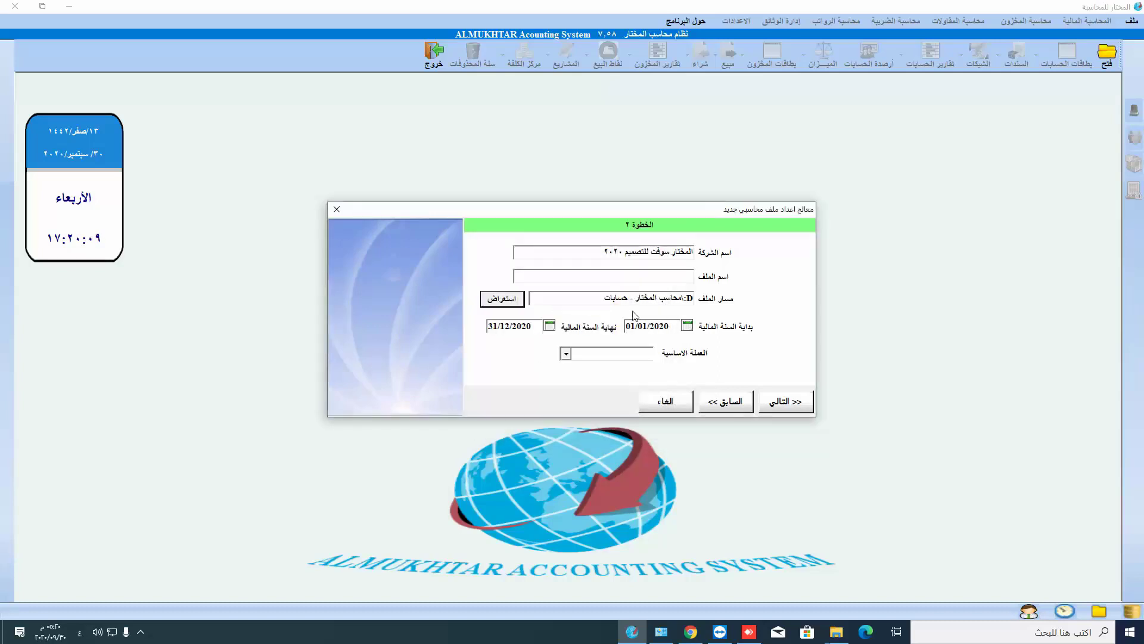
- Name the file Mokhtar2020, switching keyboard input to English first
click(662, 278)
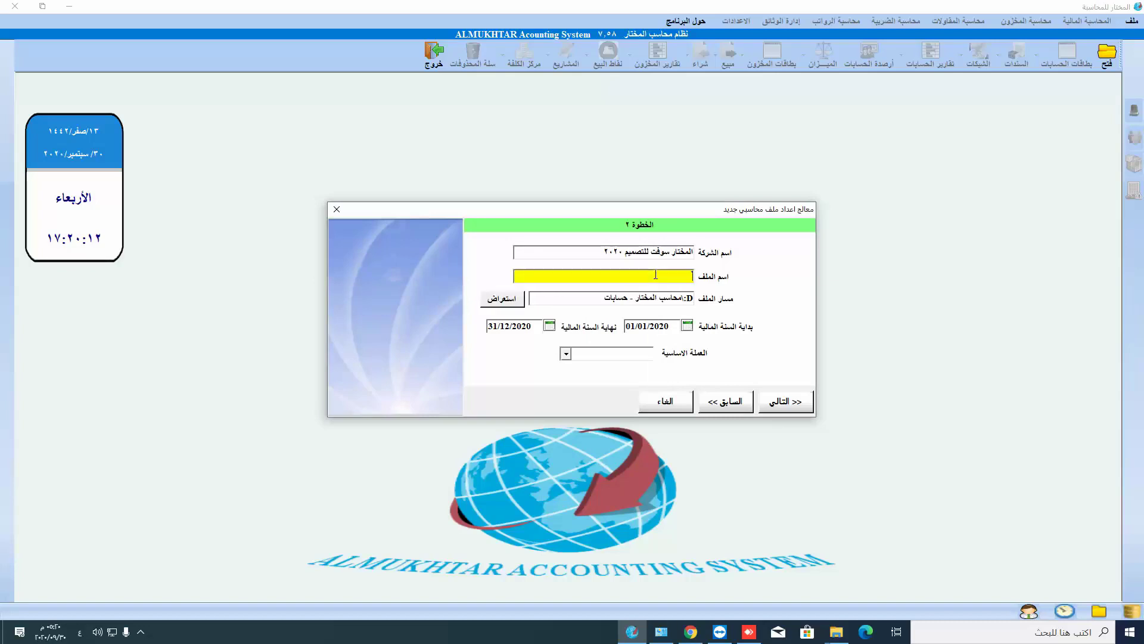
click(85, 638)
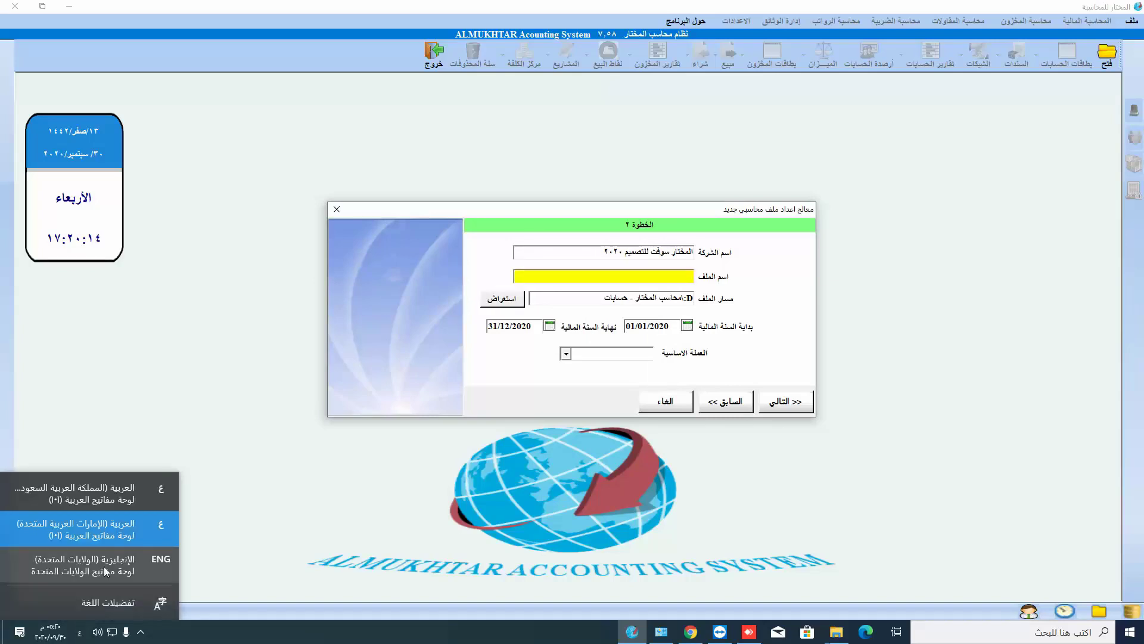
click(91, 494)
click(80, 632)
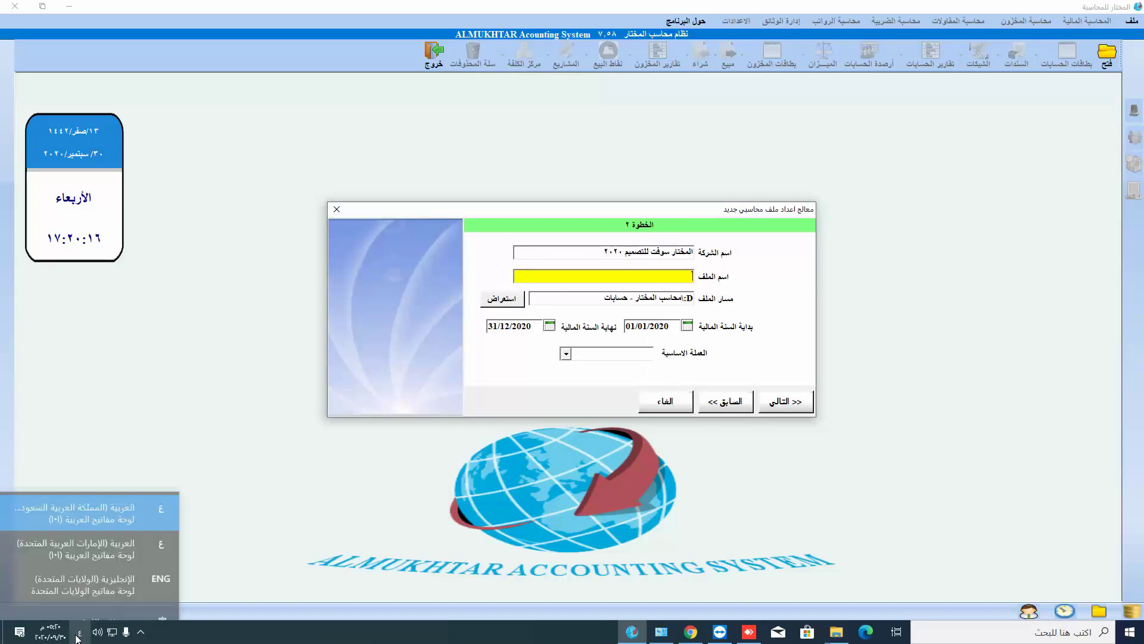
click(86, 563)
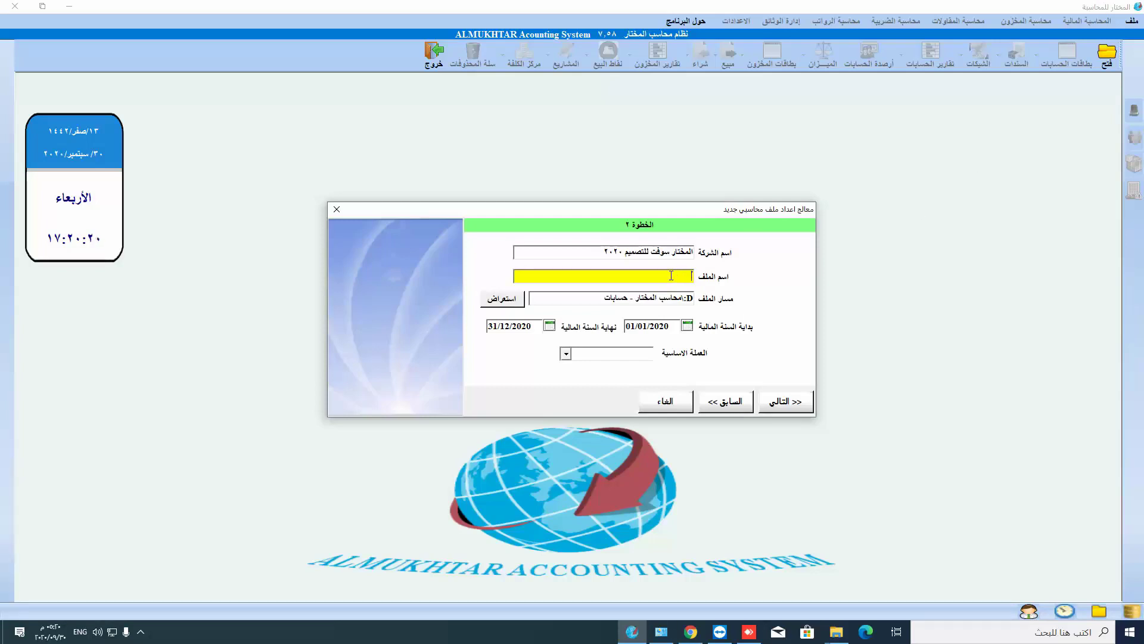
text(Mokhtar2020)
- Set the fiscal year start month to 10 and base currency to UAE dirham, then continue
click(640, 326)
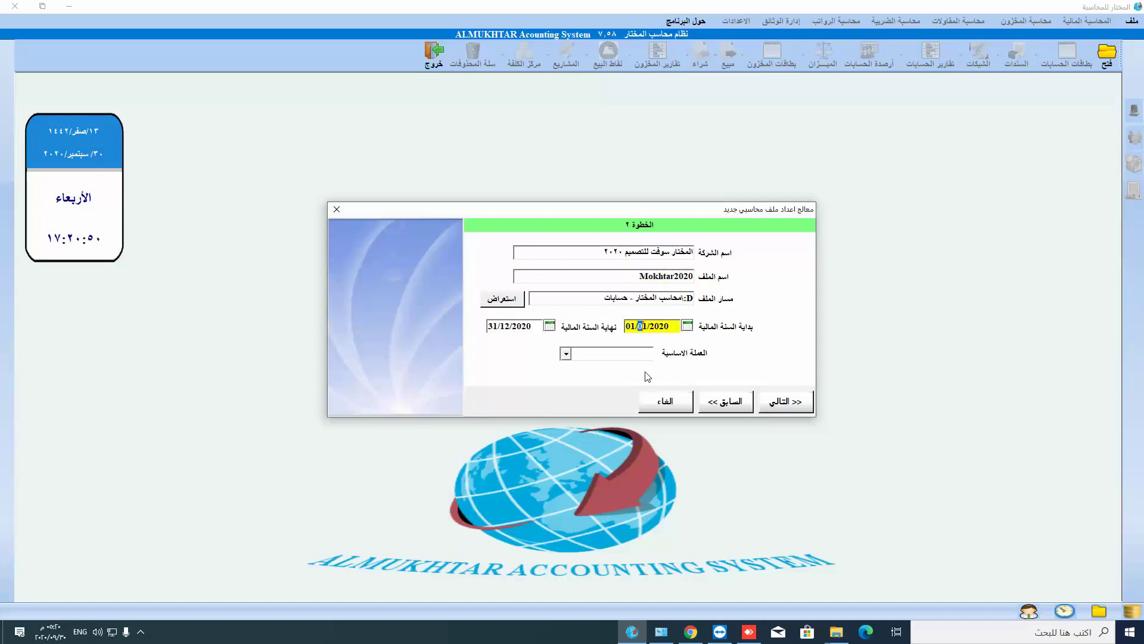
text(10)
click(565, 354)
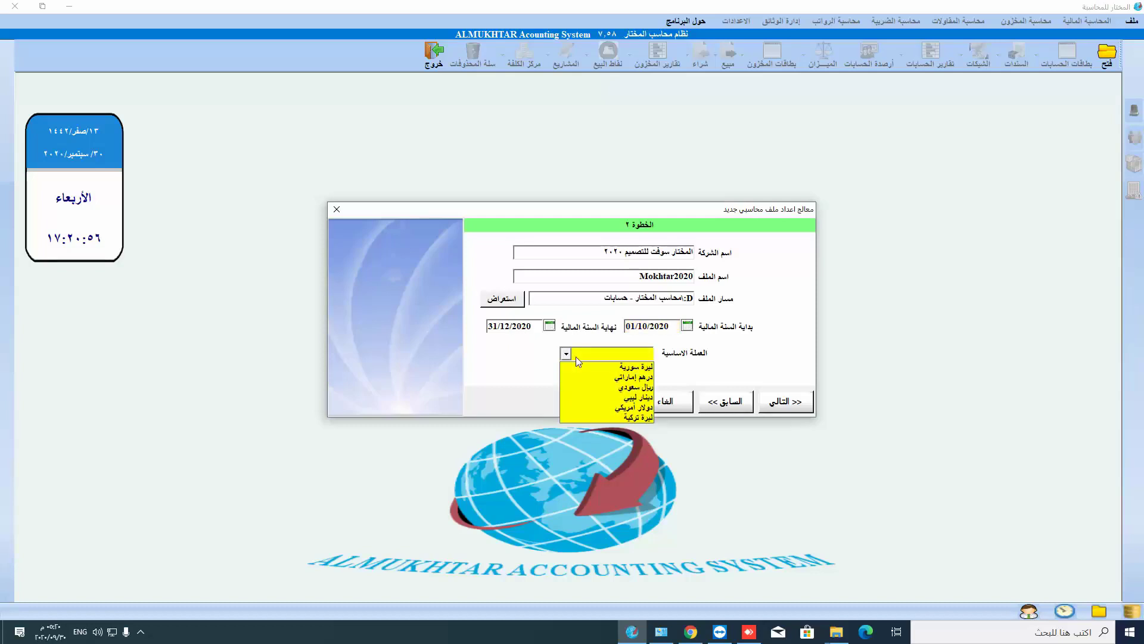
click(618, 378)
click(775, 405)
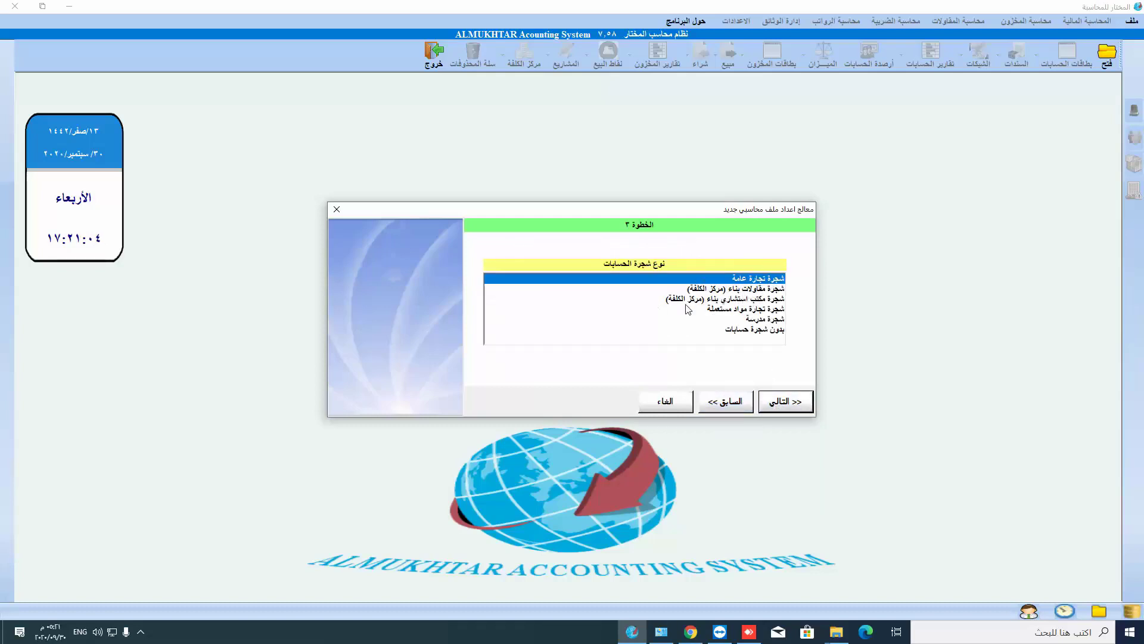
- Select the construction contracting (cost centre) account tree and build the new file's database
click(750, 332)
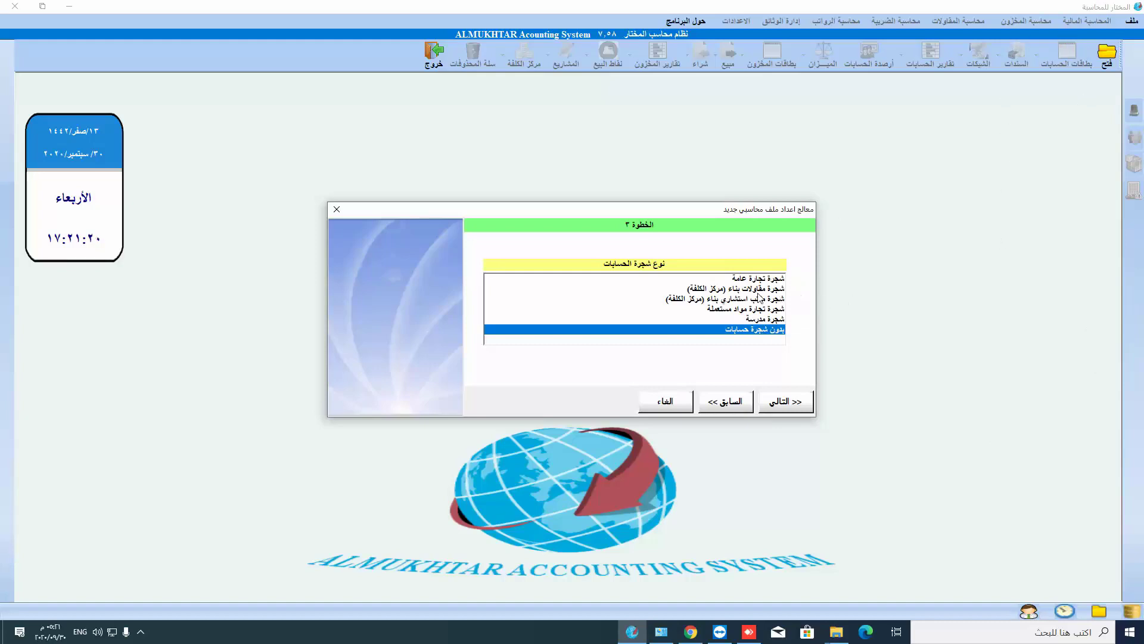
click(724, 290)
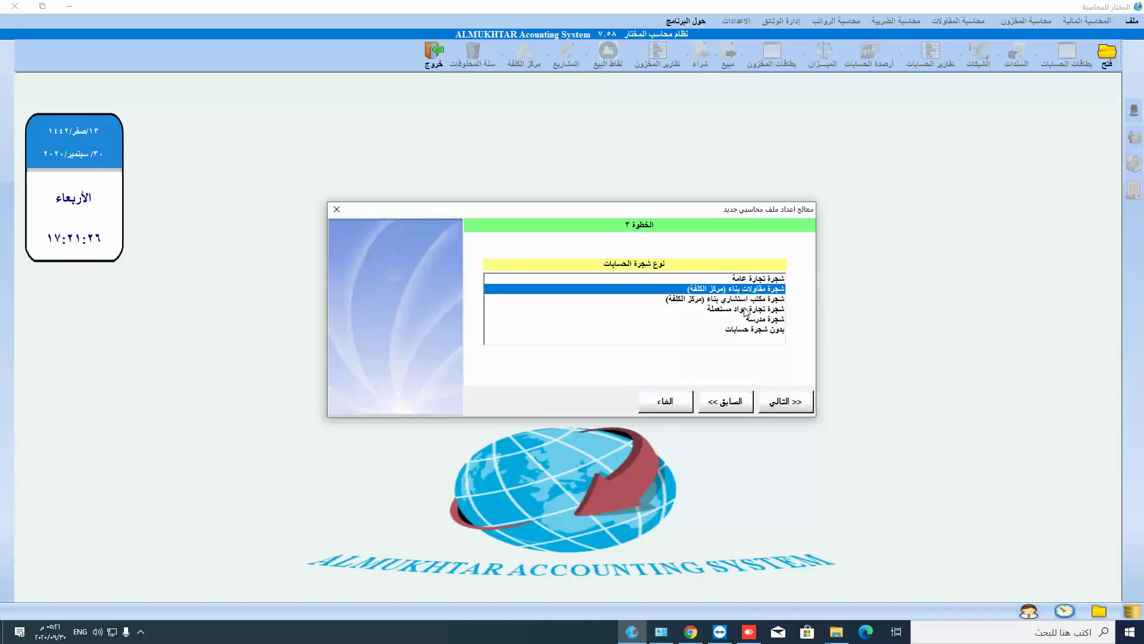
click(791, 409)
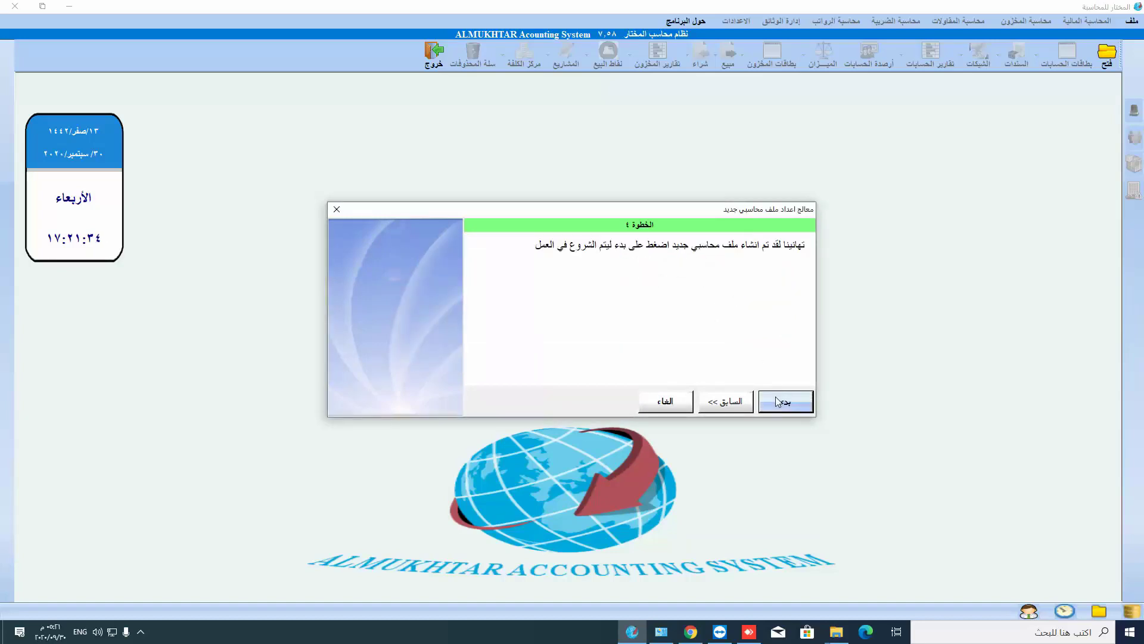
- Finish the wizard, cancel the login prompt, and load the company-files list
click(774, 396)
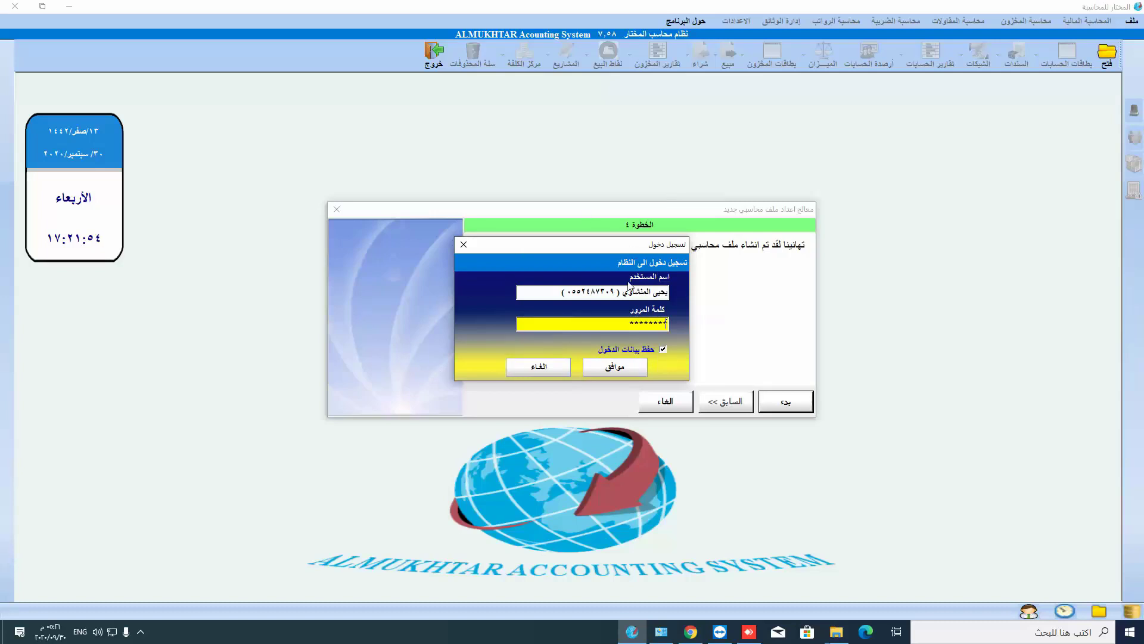
click(545, 367)
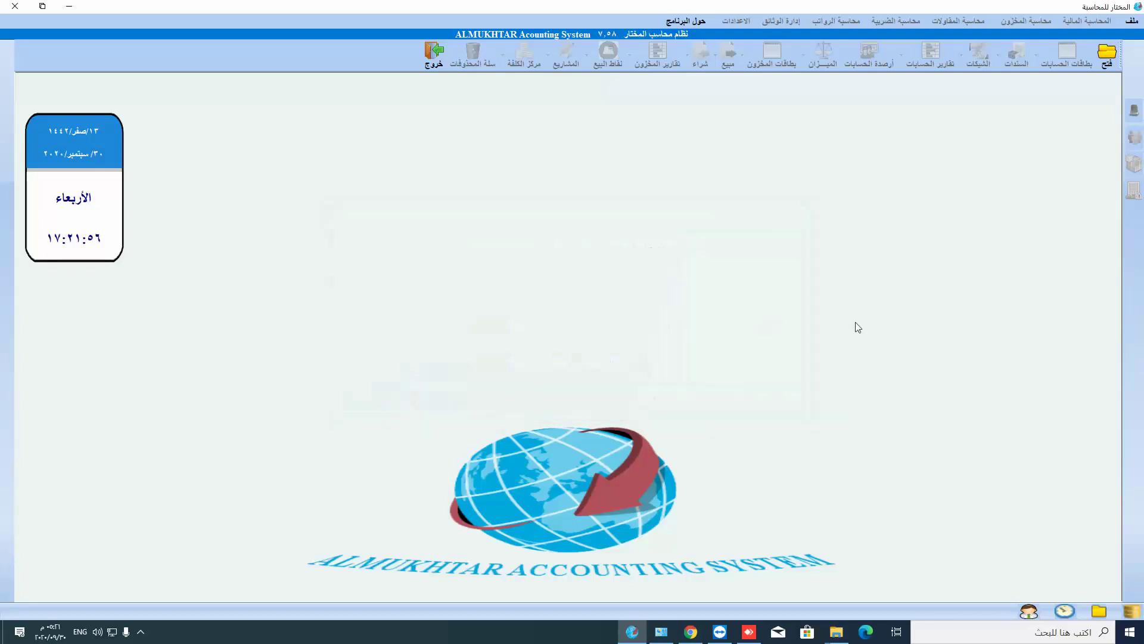
click(1116, 59)
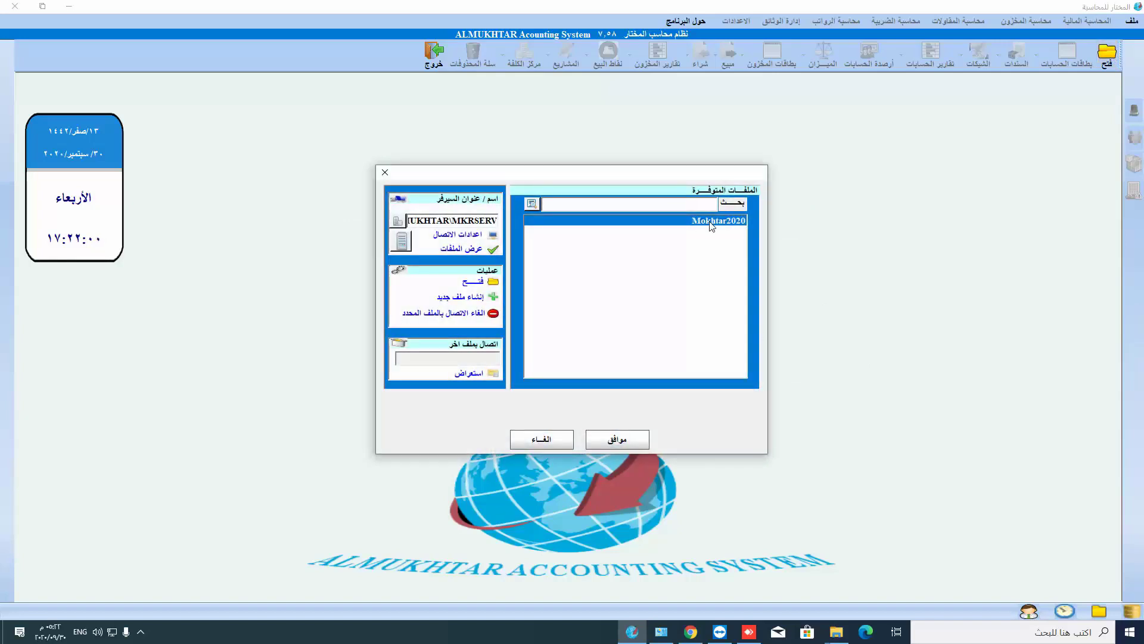
- Select Mokhtar2020 in the Available Files list and open it
click(727, 228)
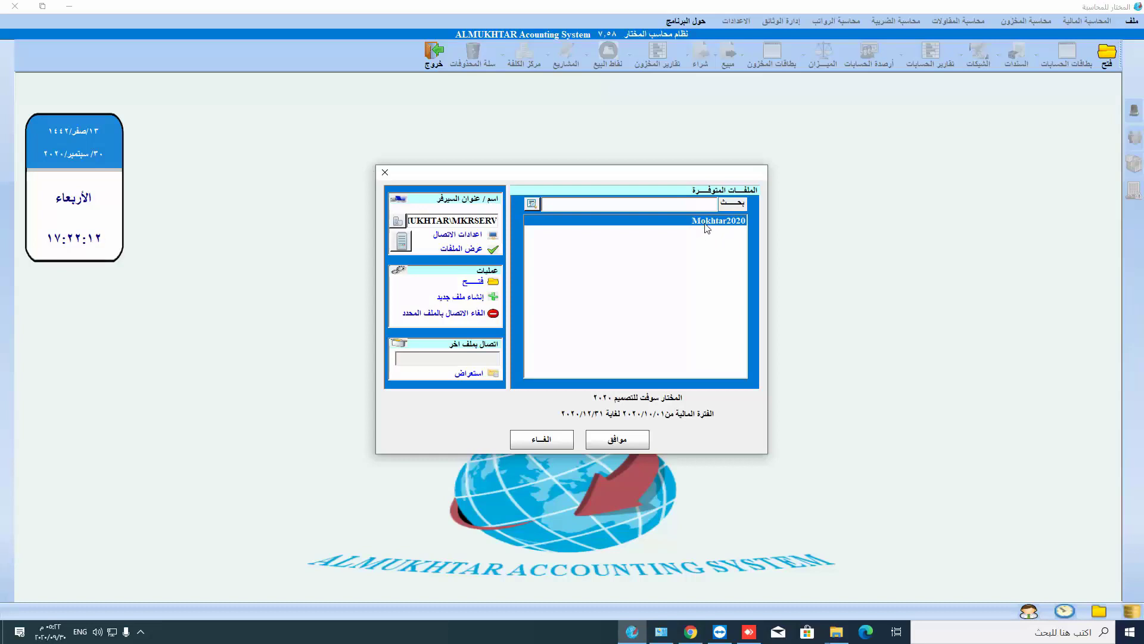
click(691, 631)
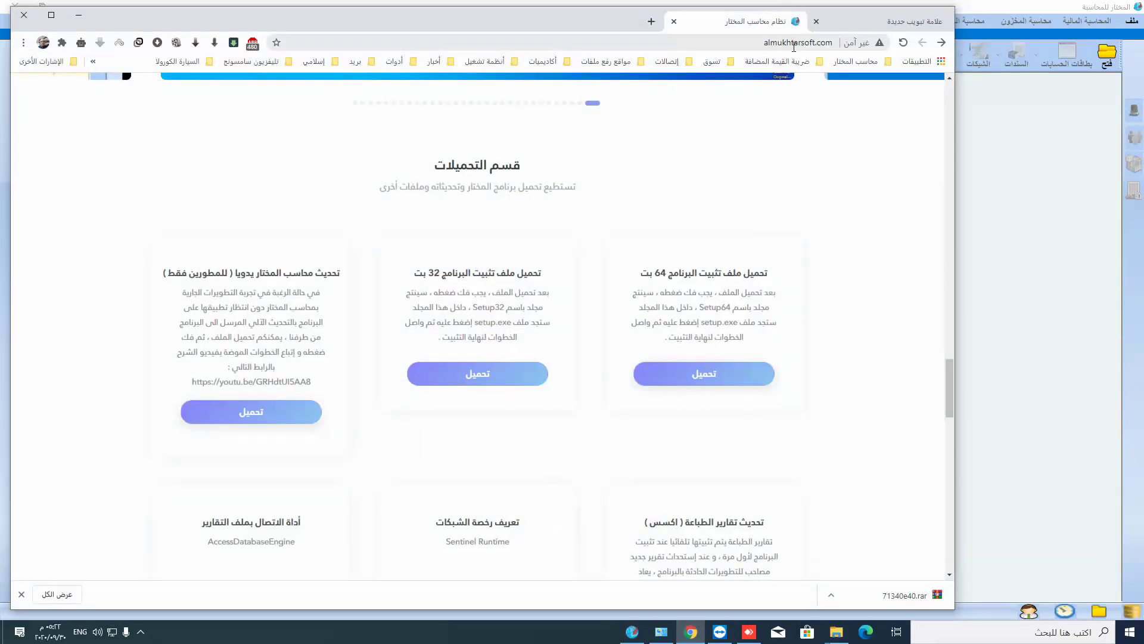
click(79, 15)
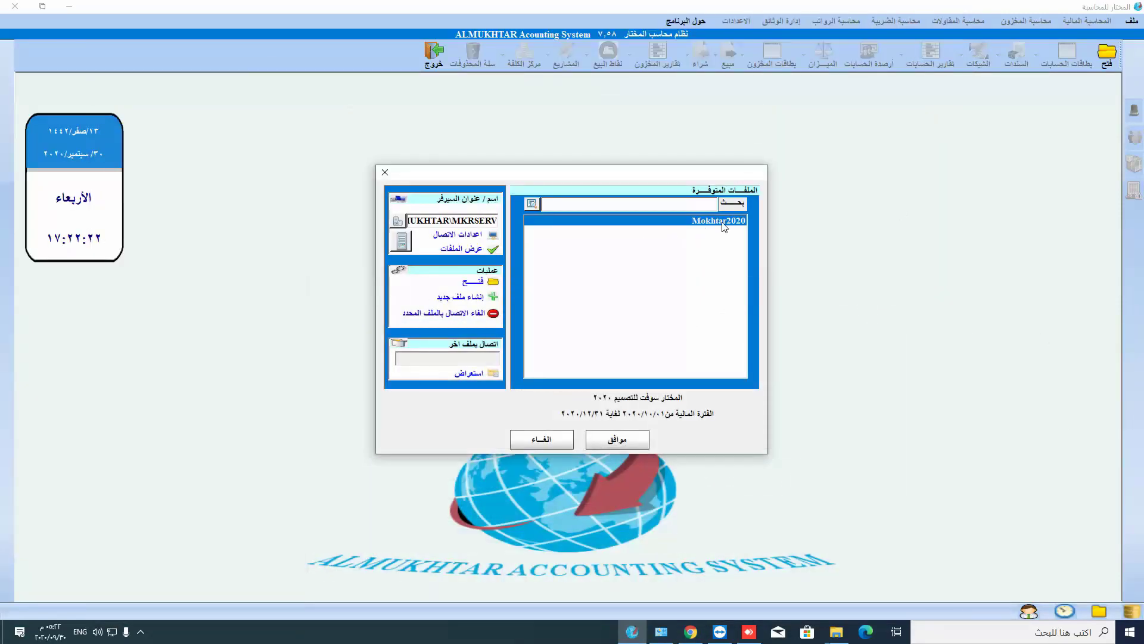
click(628, 440)
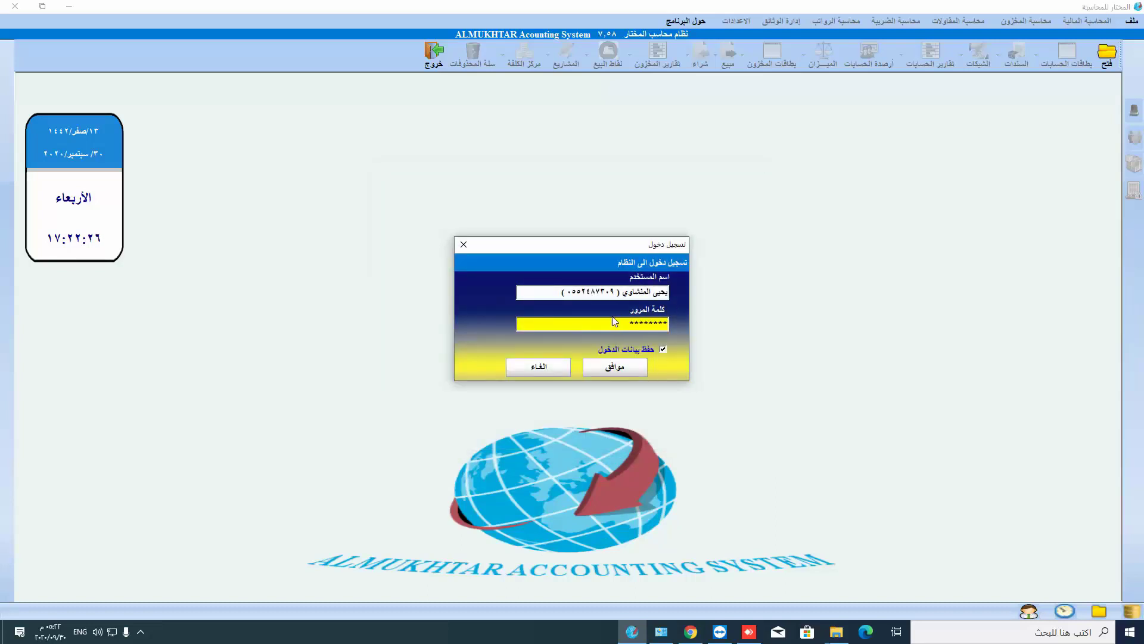
- Replace the saved password with the administrator password and sign in to Mokhtar2020
drag(622, 322, 710, 317)
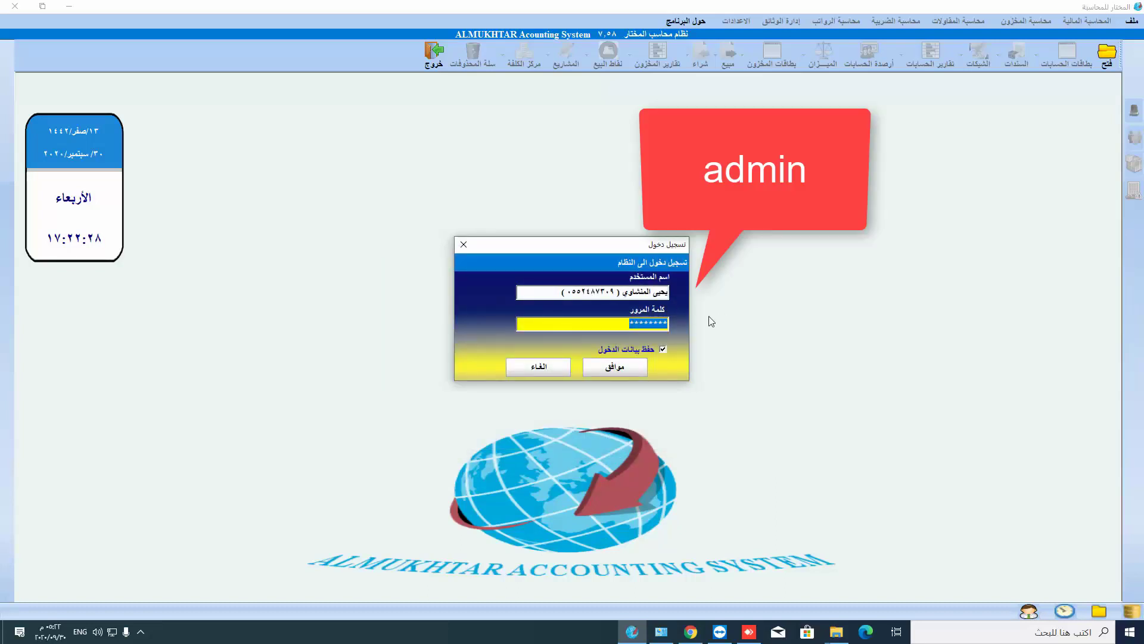
click(619, 369)
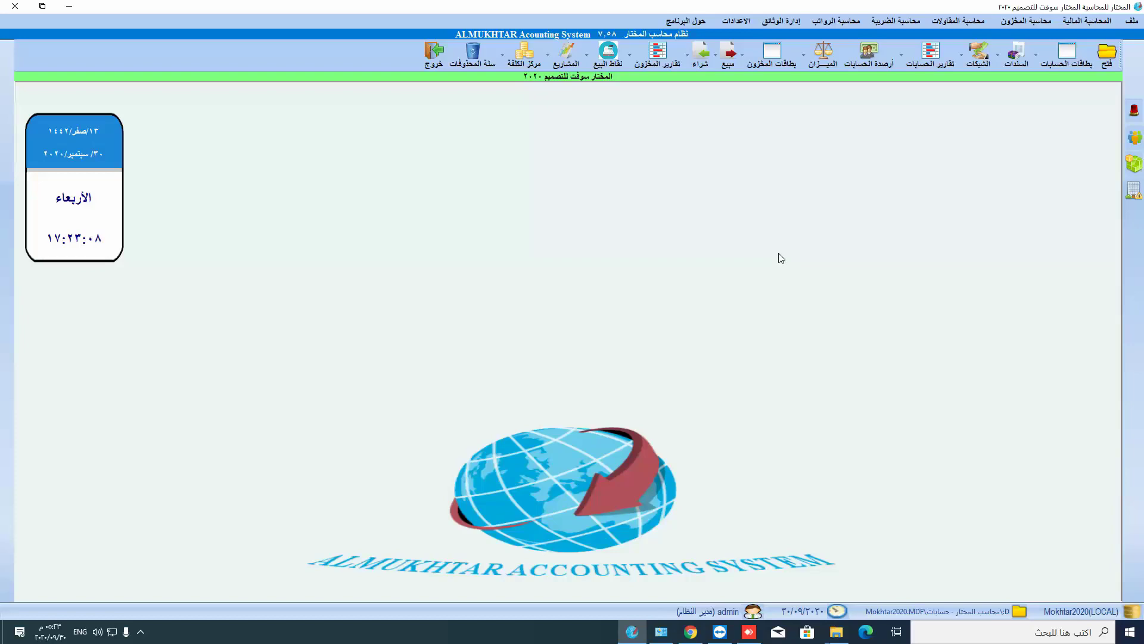
- Open the licence request form from the program menu, close it, and minimize Almukhtar
click(683, 23)
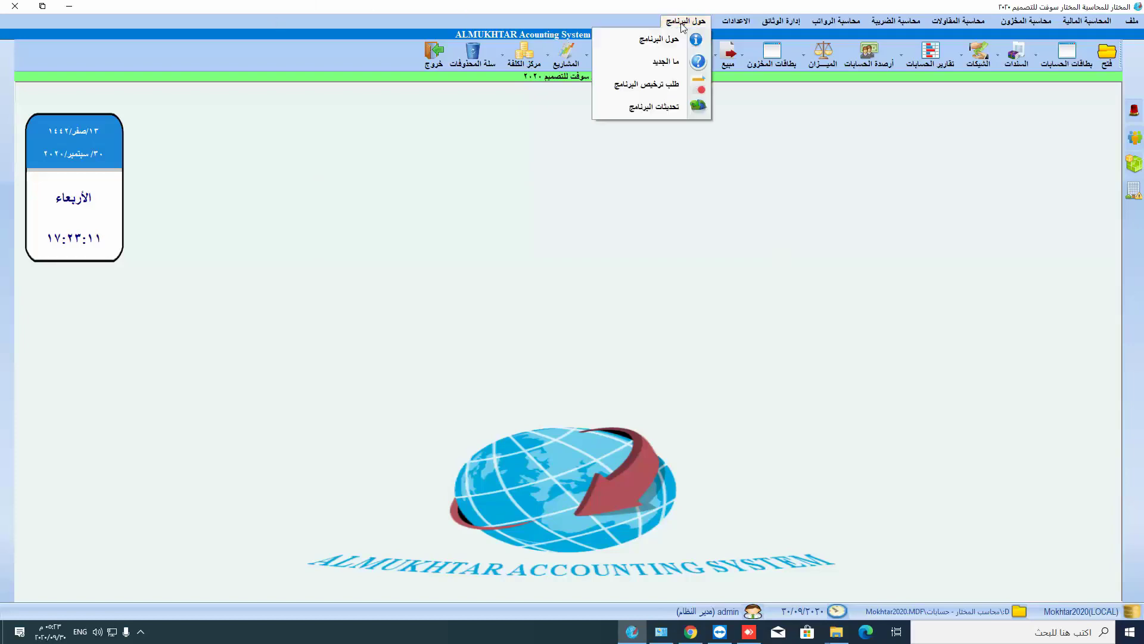
click(658, 88)
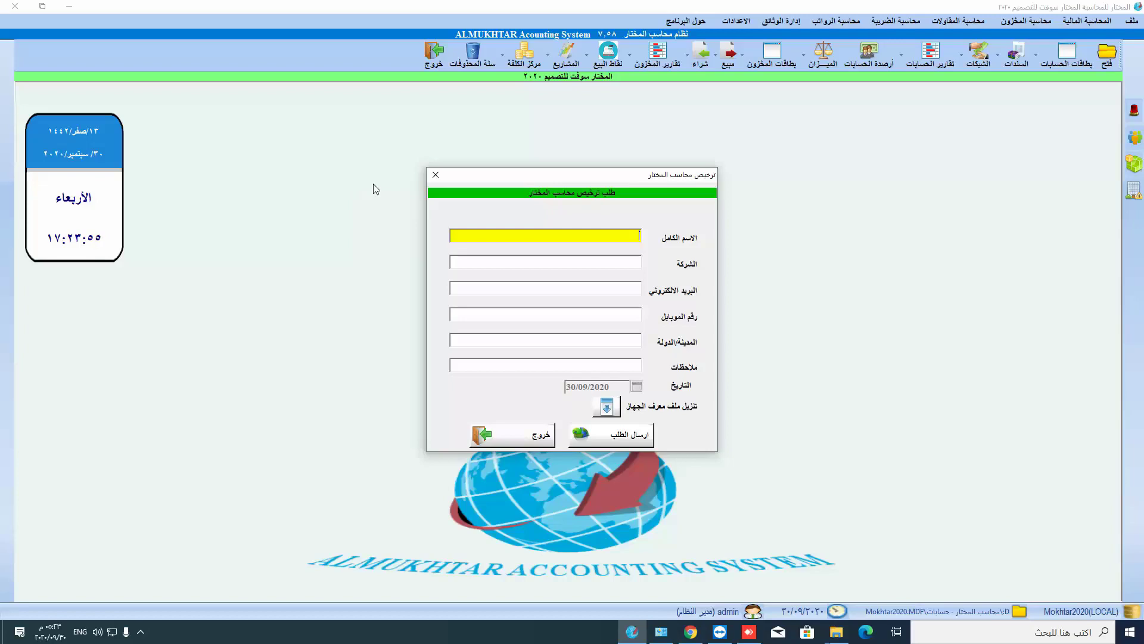
click(438, 174)
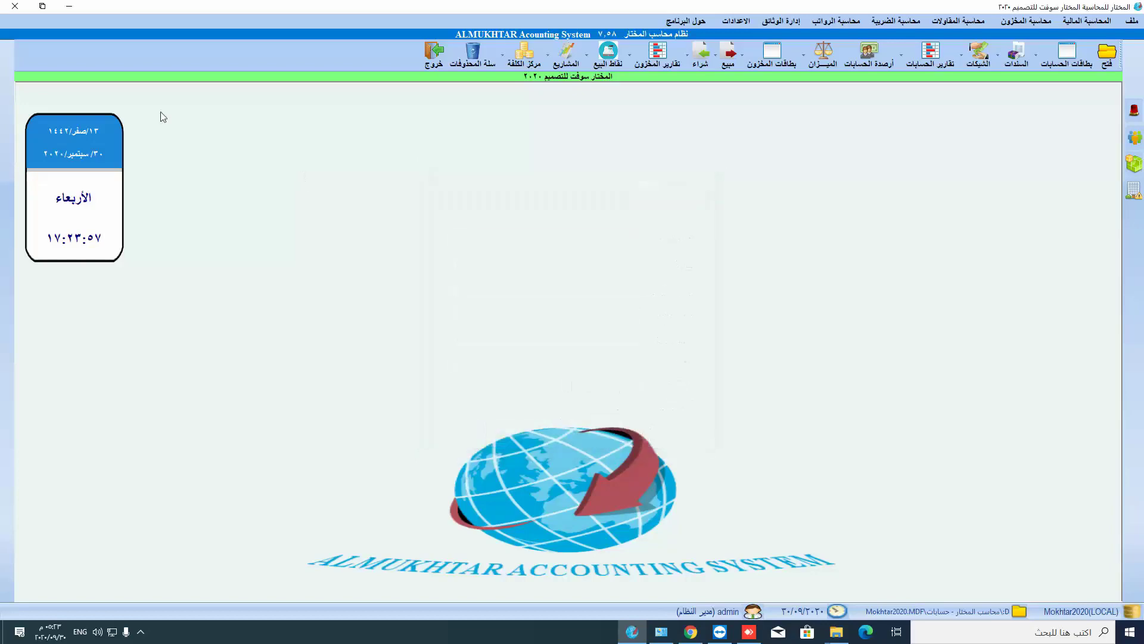
click(66, 6)
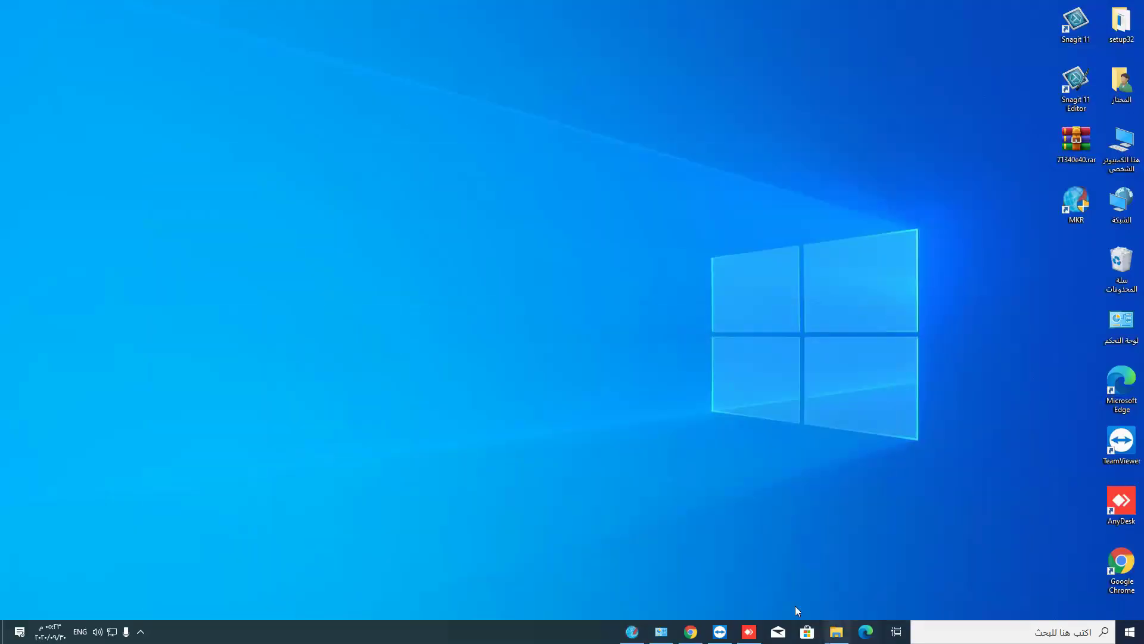
- Bring up Chrome, then restore the Almukhtar window from the taskbar
click(691, 633)
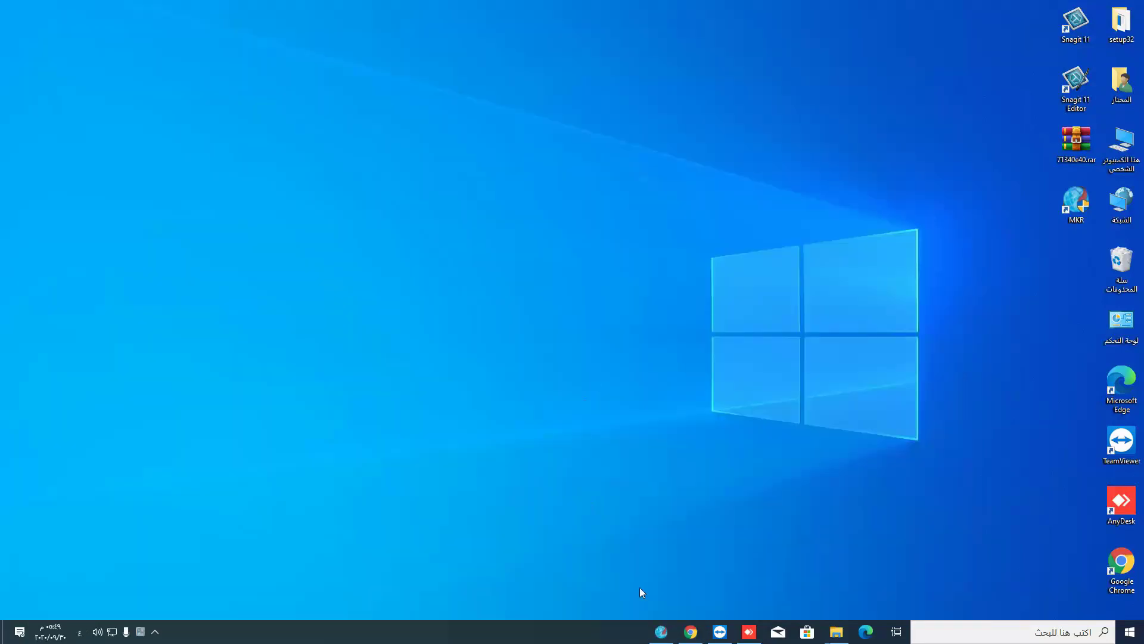
click(662, 631)
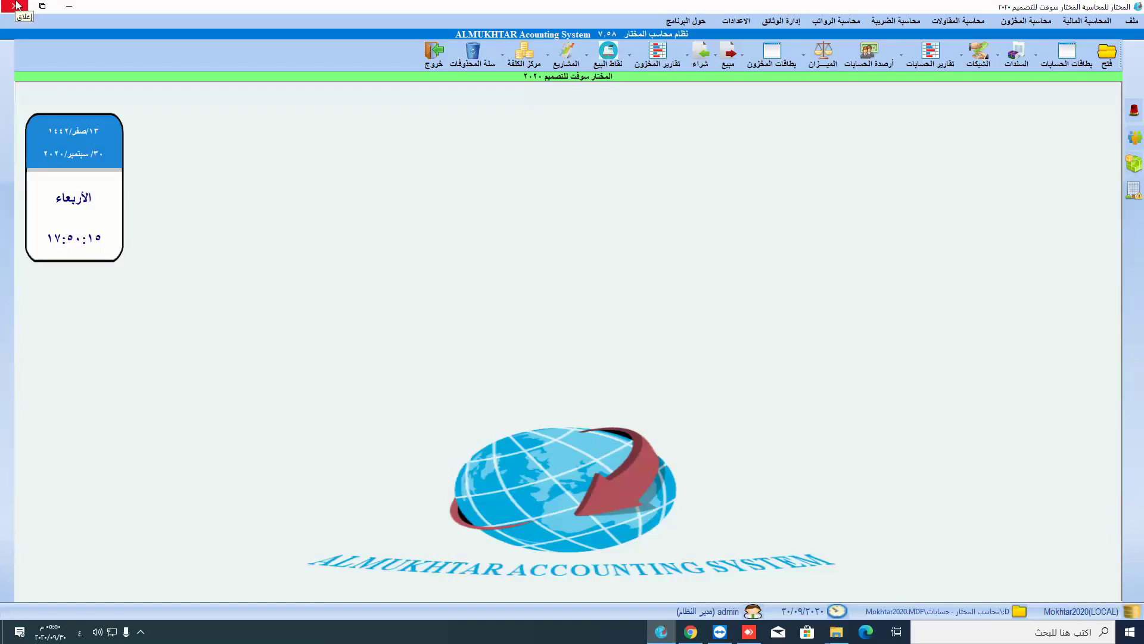
- Close Almukhtar, then continue past the Start splash screen to the company-files dialog
click(17, 5)
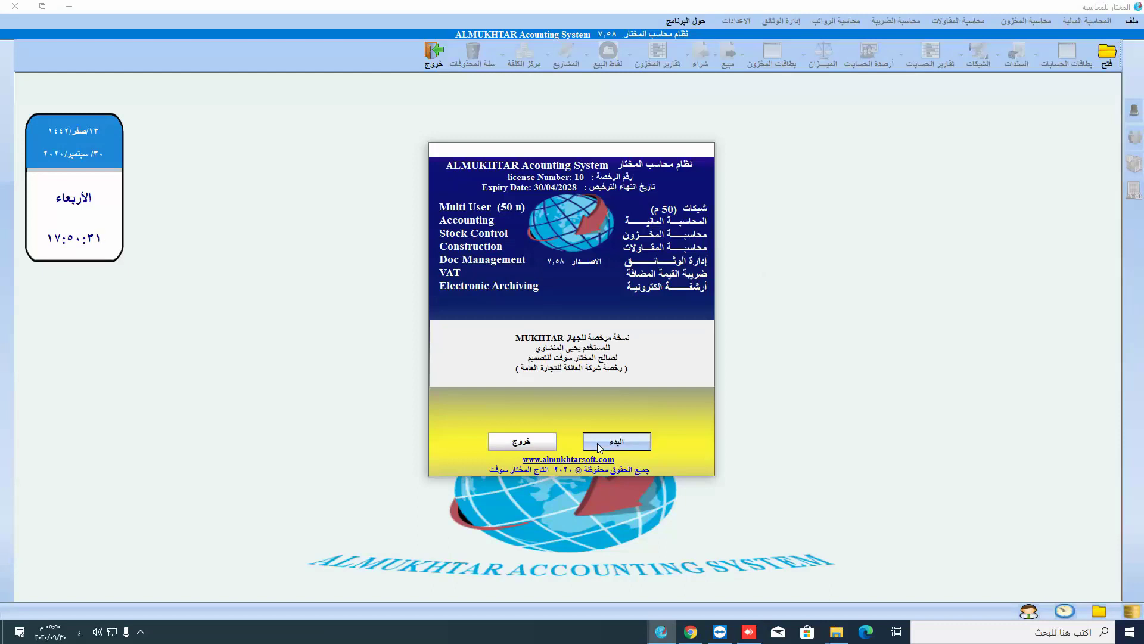
click(598, 443)
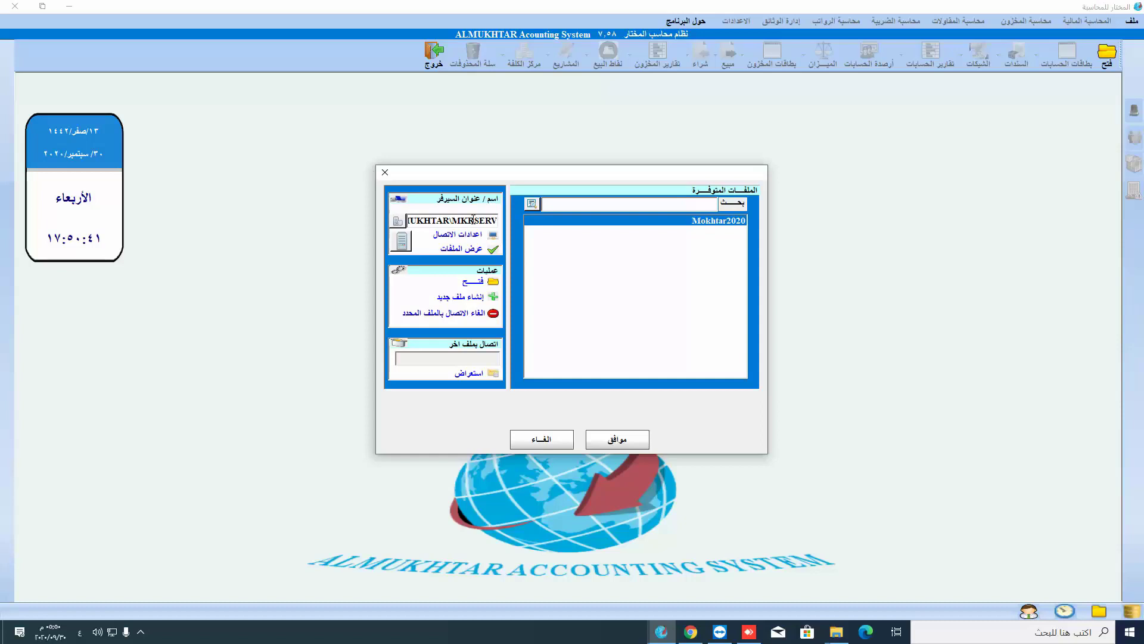
- Add a new server entry with a company name and address 192.168.1.111
click(403, 244)
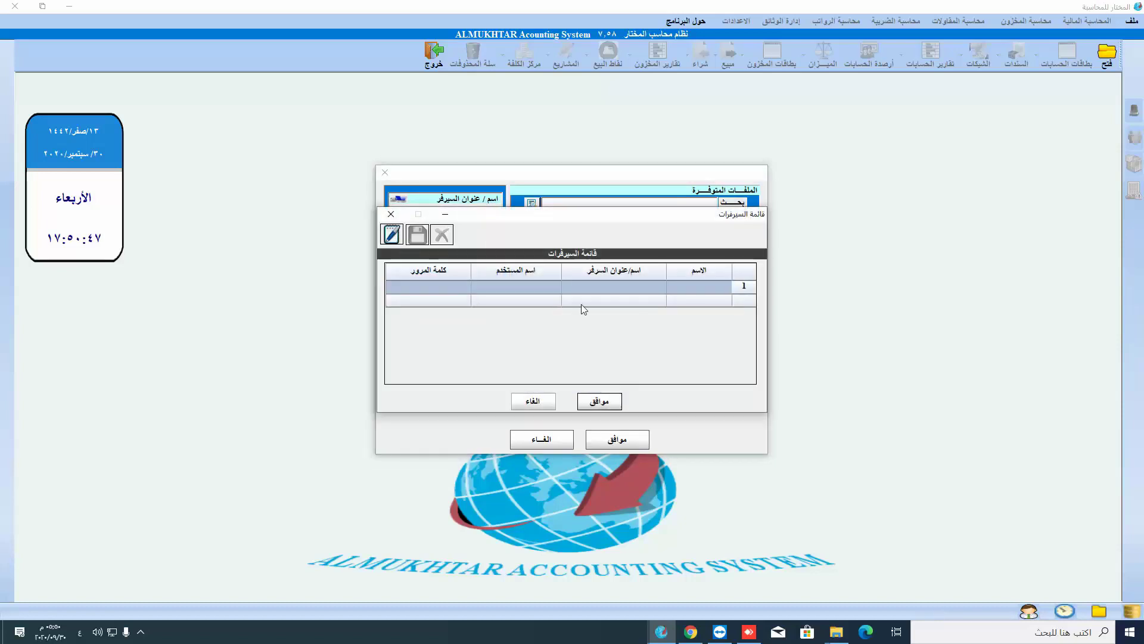
click(392, 235)
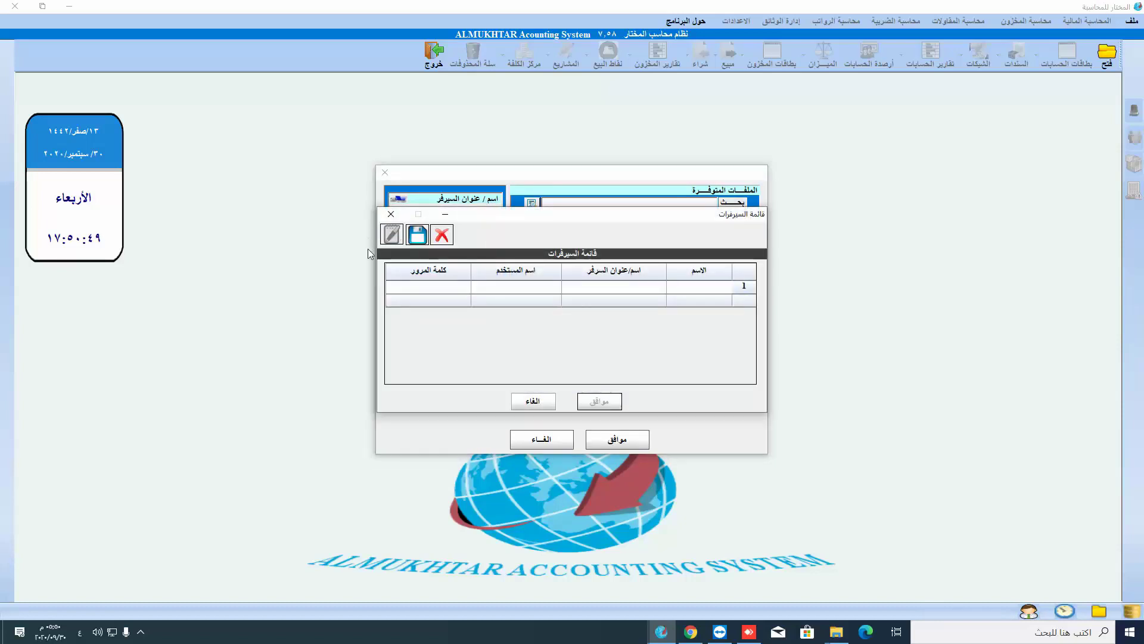
click(716, 288)
text(شركة أ)
text(لعان)
text(لة)
click(599, 287)
click(616, 286)
text(192.168.1.11)
- Fill in the server's login username and password, switching the keyboard to English
click(516, 289)
click(542, 286)
text(سأ)
key(BackSpace)
key(BackSpace)
key(super+space)
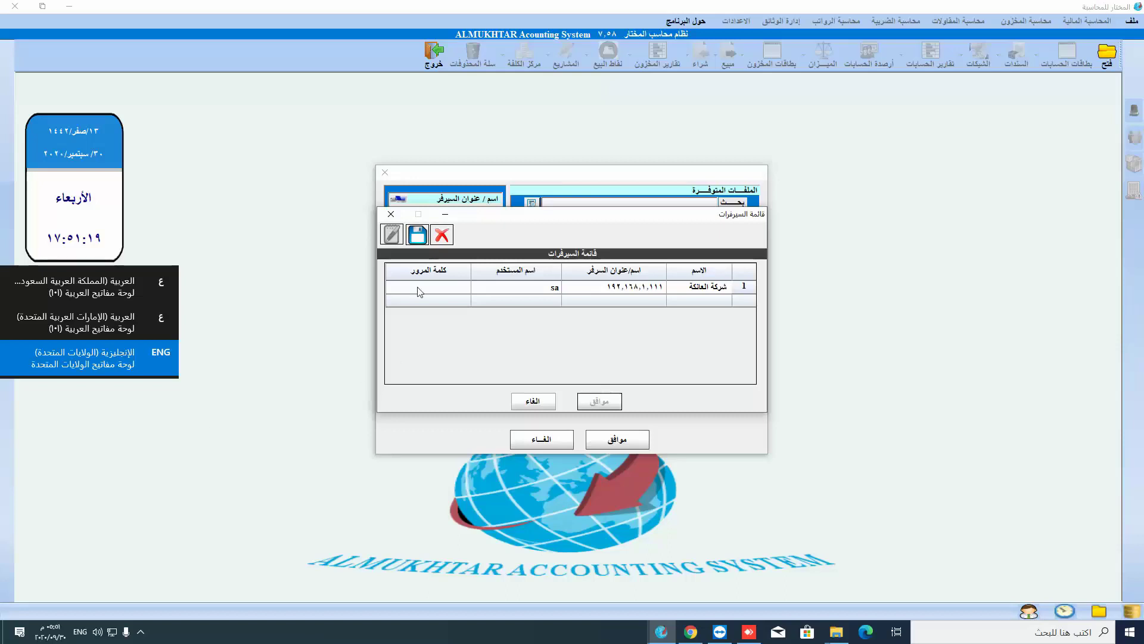
click(442, 288)
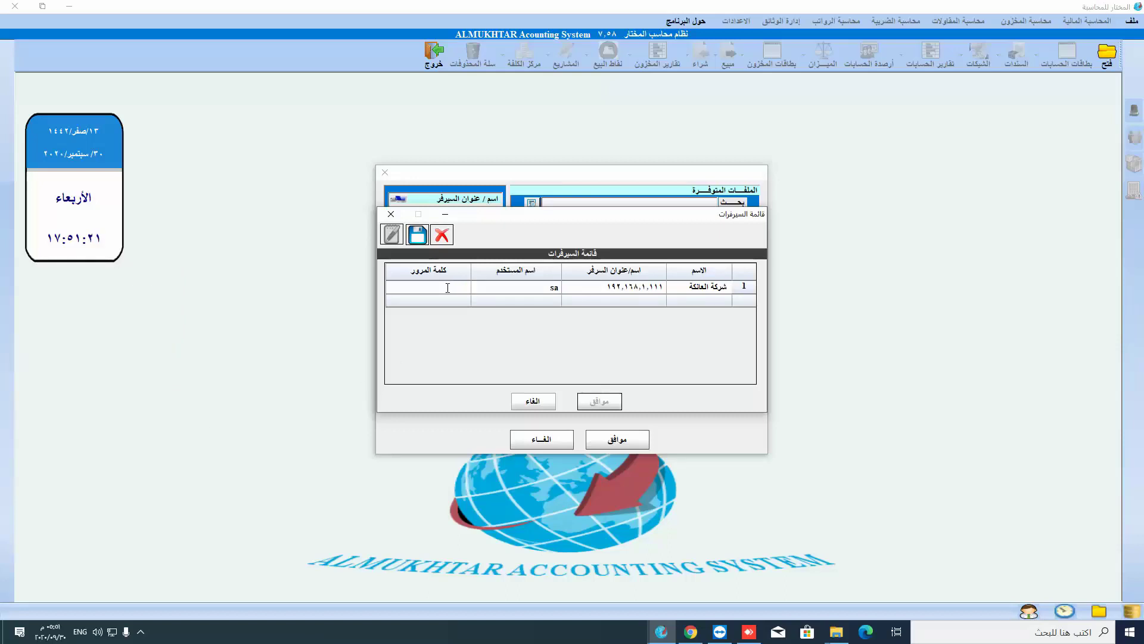
- Save the new server entry and connect to list its company files
click(418, 237)
click(636, 291)
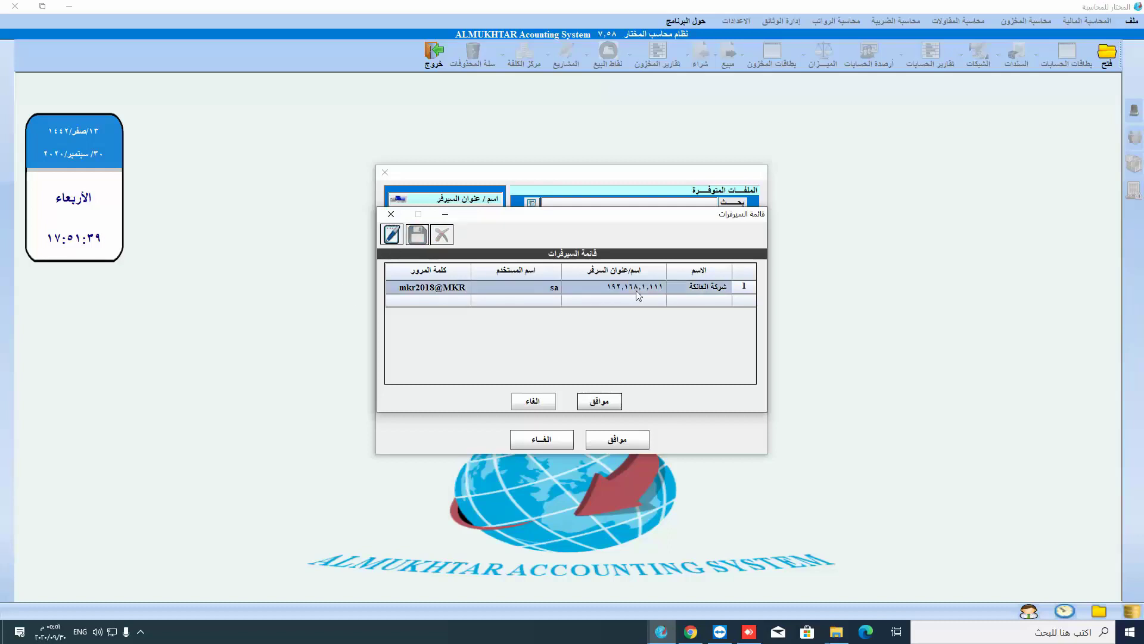
click(616, 401)
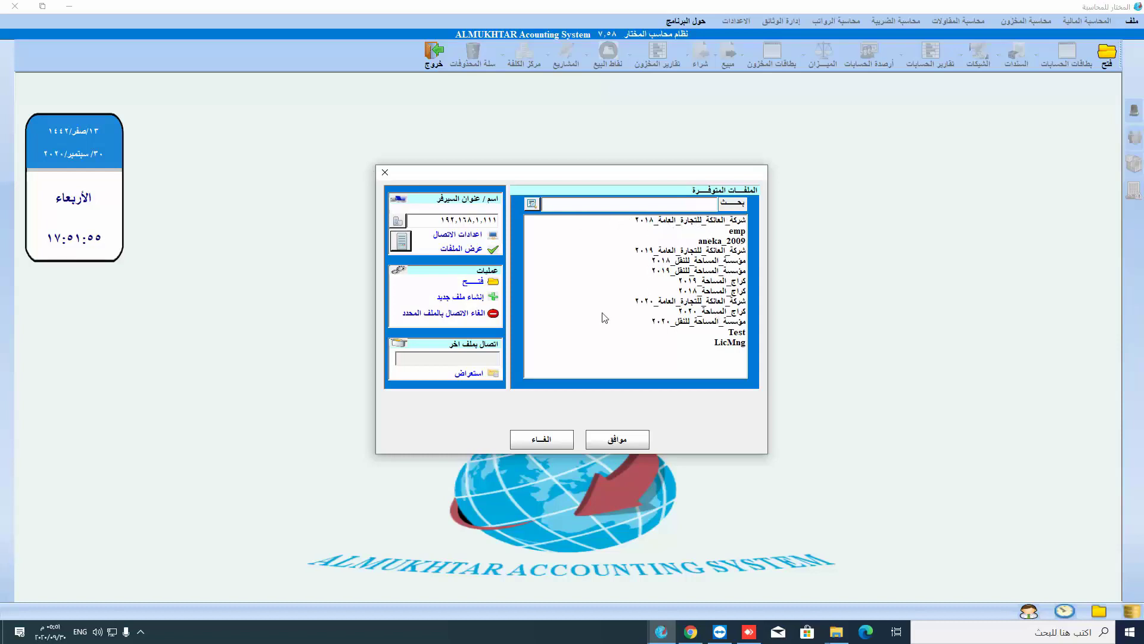
- Open the شركة العائلة للتجارة العامة 2020 file and sign in by retyping the password
click(664, 303)
click(622, 439)
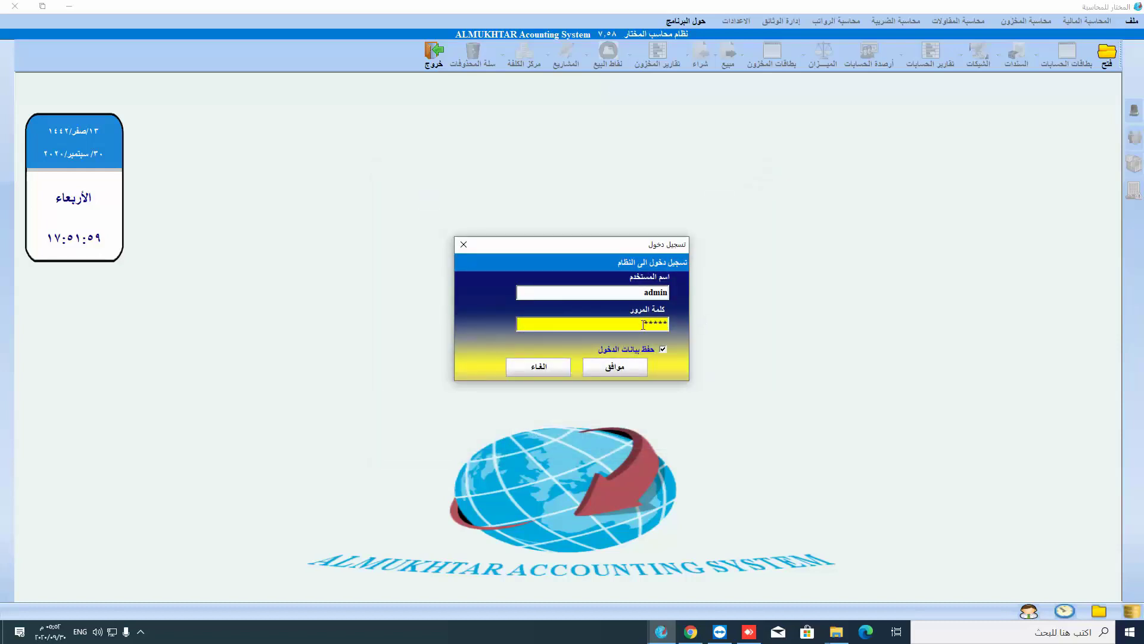
drag(639, 324, 786, 307)
text(*******)
key(Return)
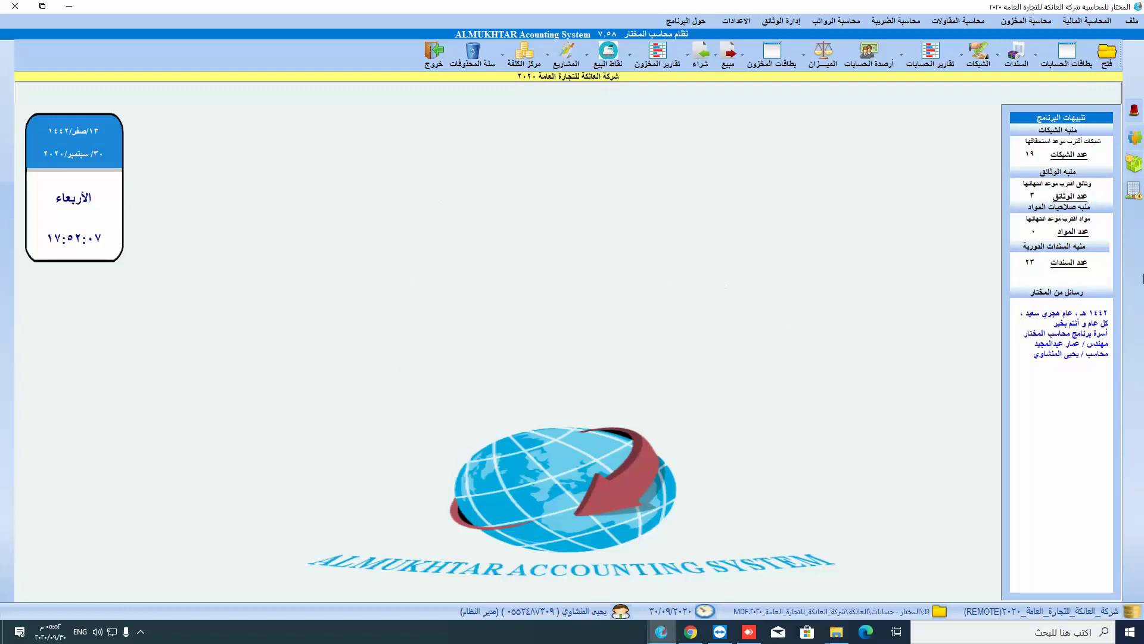
- Open the 19 cheques link in the alerts panel
click(1065, 157)
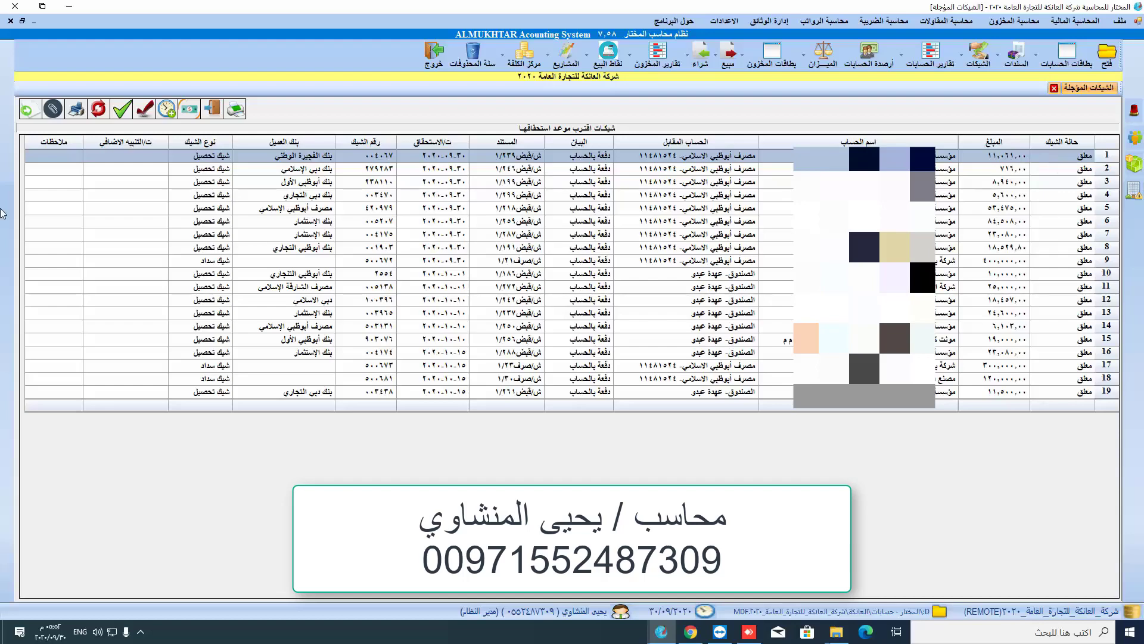
click(52, 108)
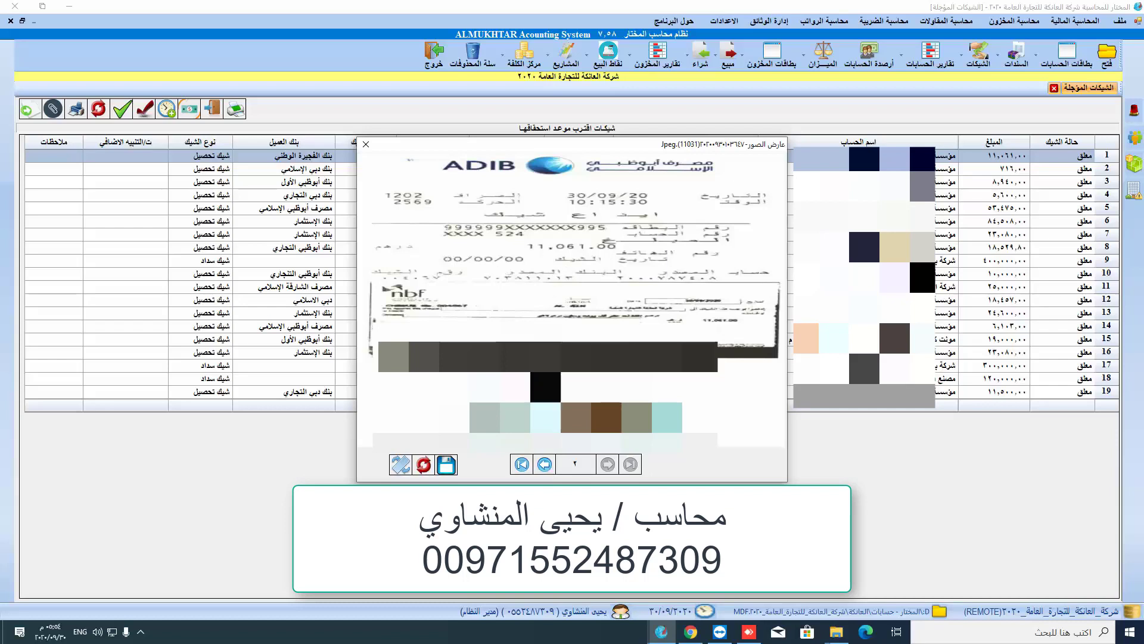
click(549, 462)
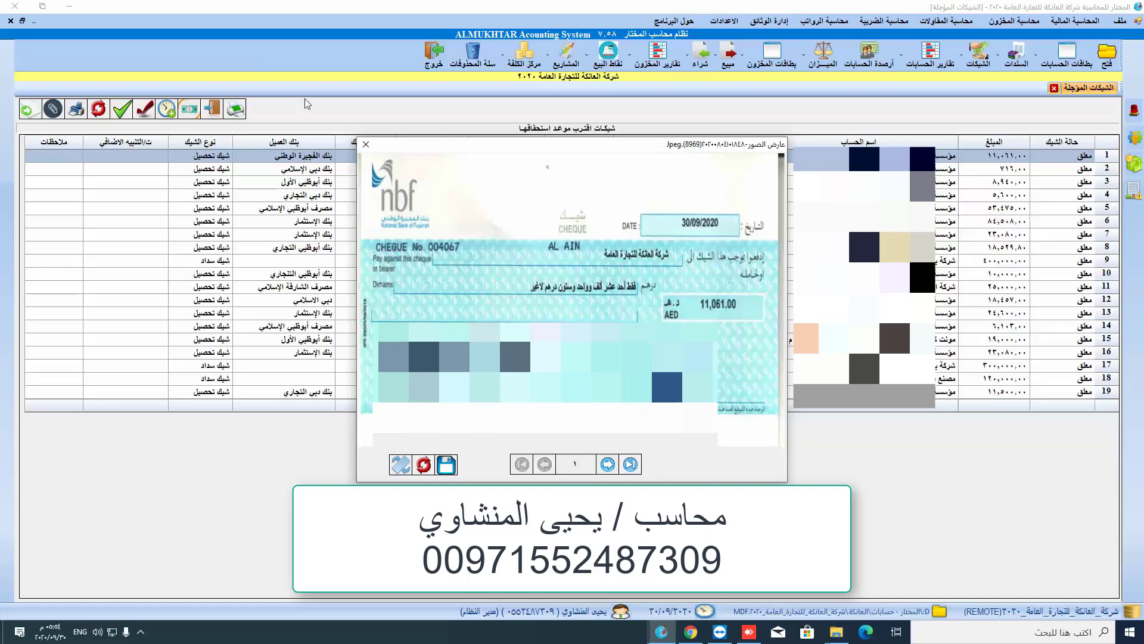
click(366, 144)
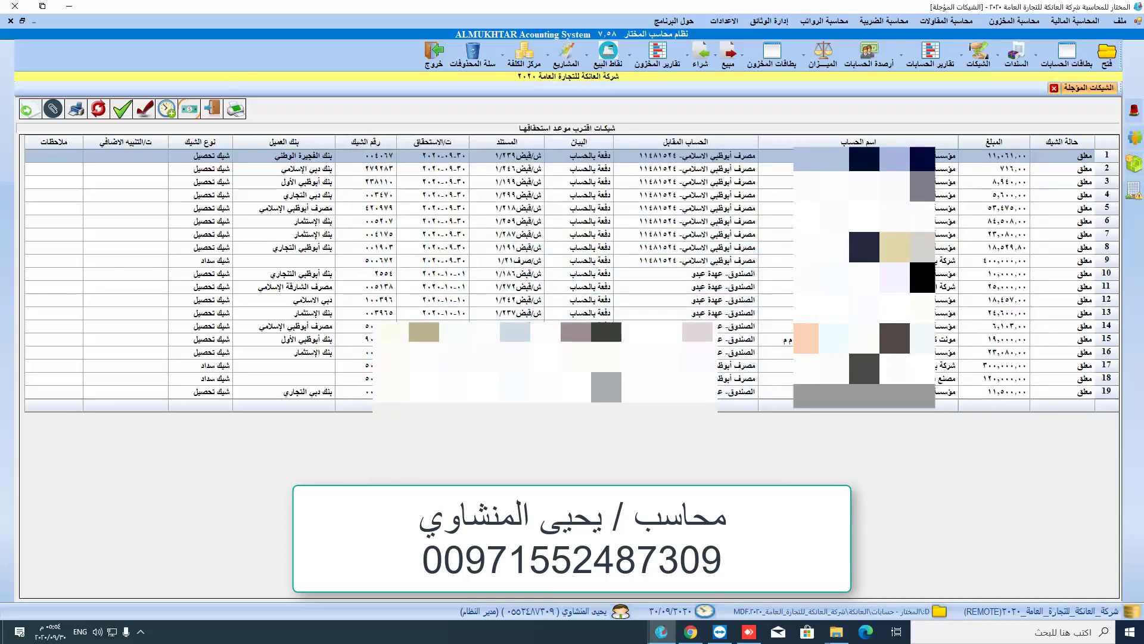
click(978, 260)
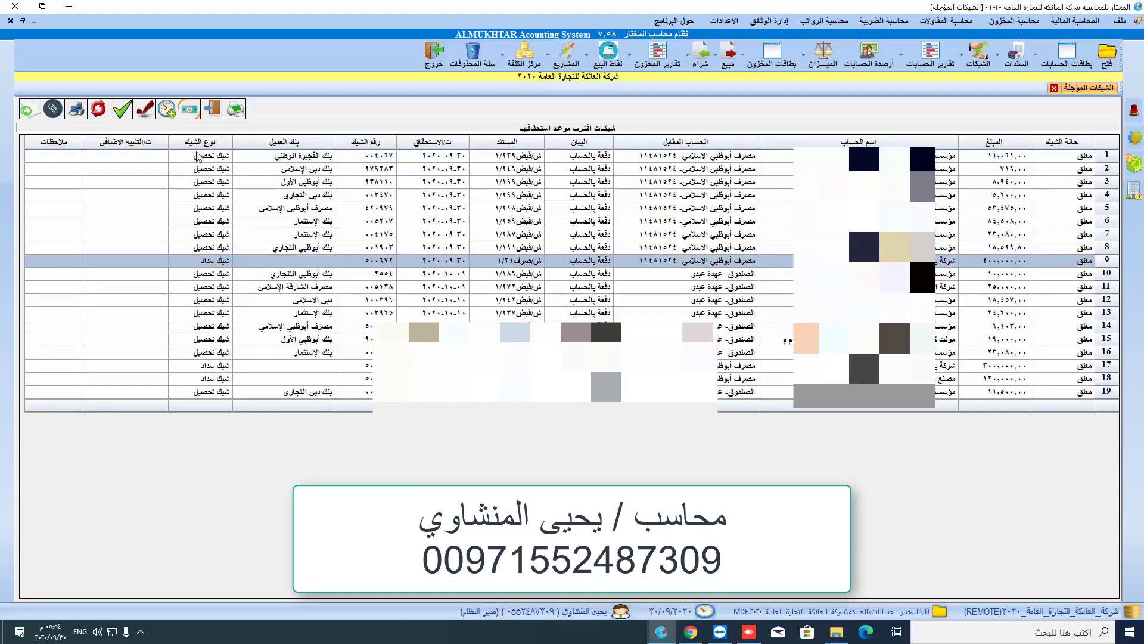
click(52, 108)
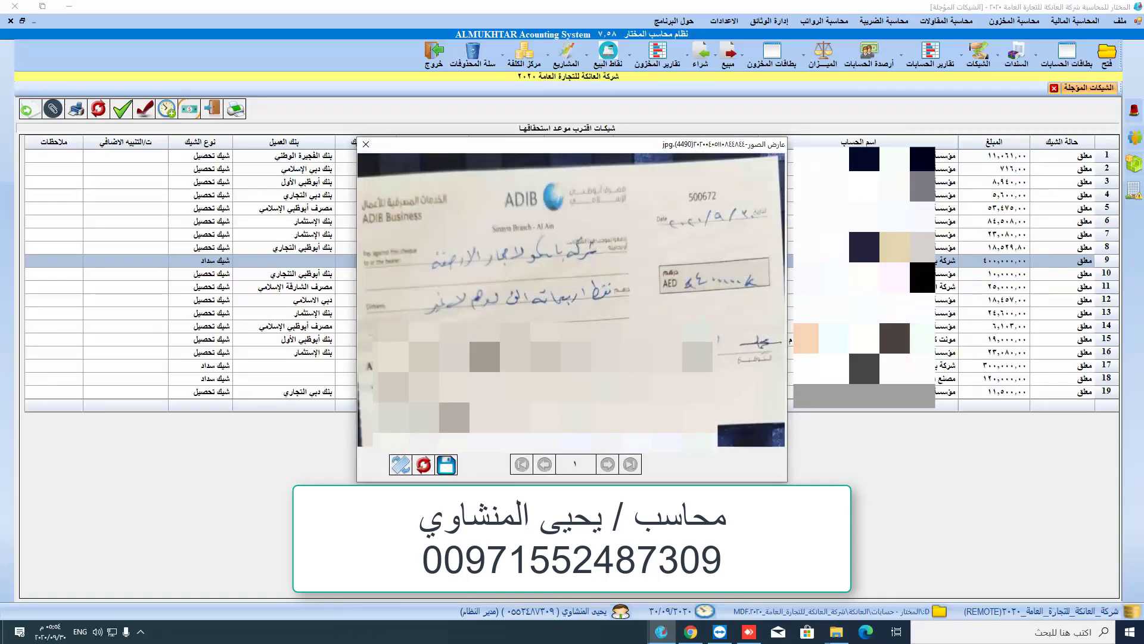
click(366, 144)
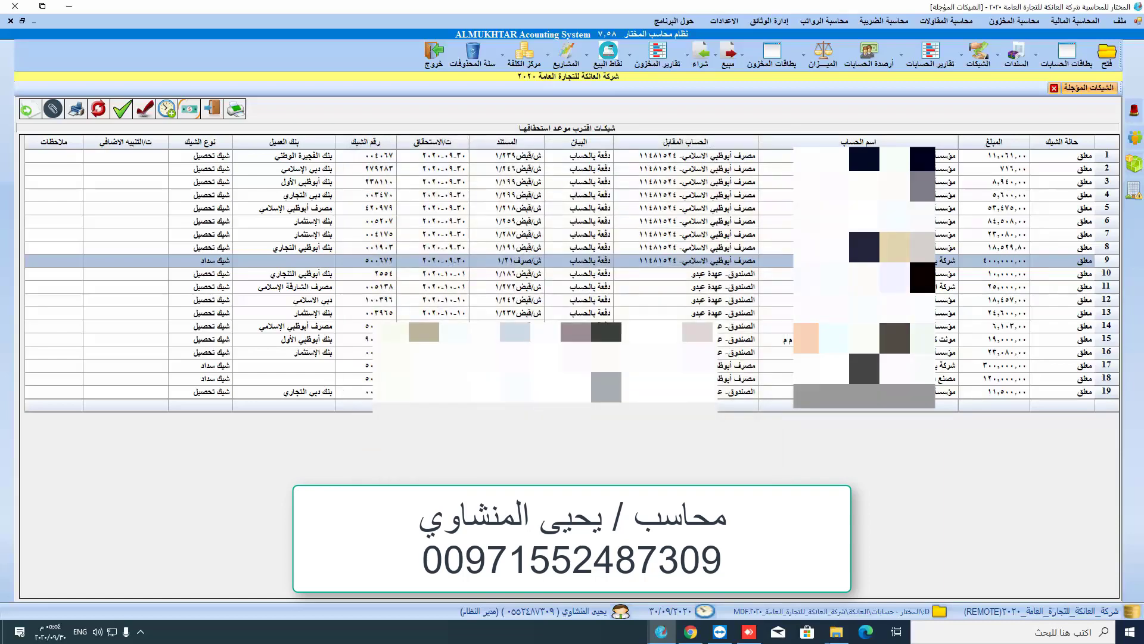